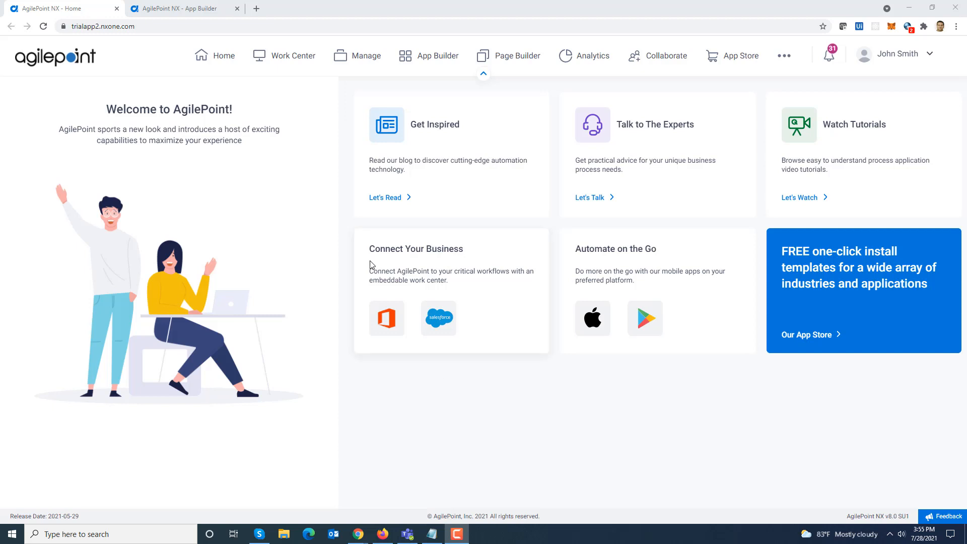
- Open the GraphQL Demo process model in App Builder and review the Submit activity's eForm in edit mode
{"action": "left_click", "coordinate": [187, 11]}
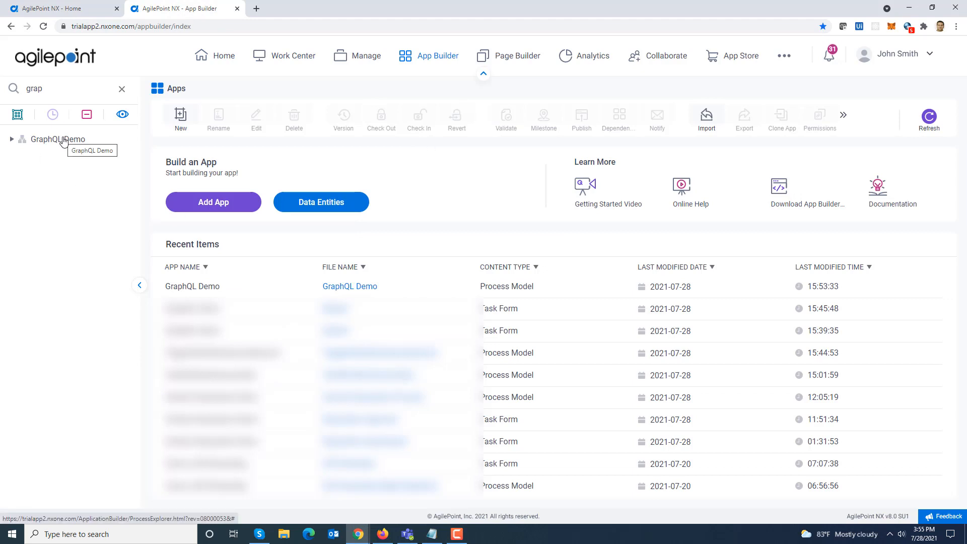
{"action": "left_click", "coordinate": [348, 288]}
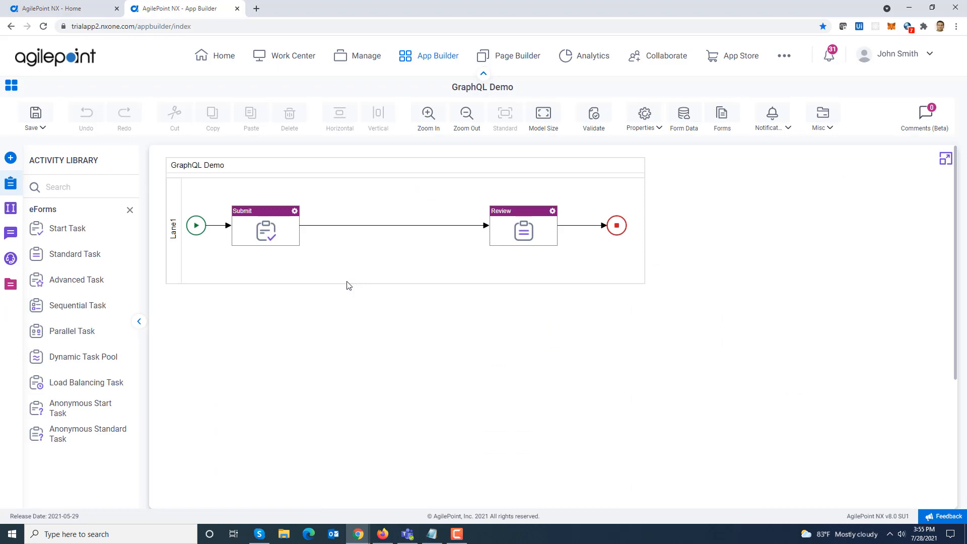
{"action": "left_click", "coordinate": [295, 212]}
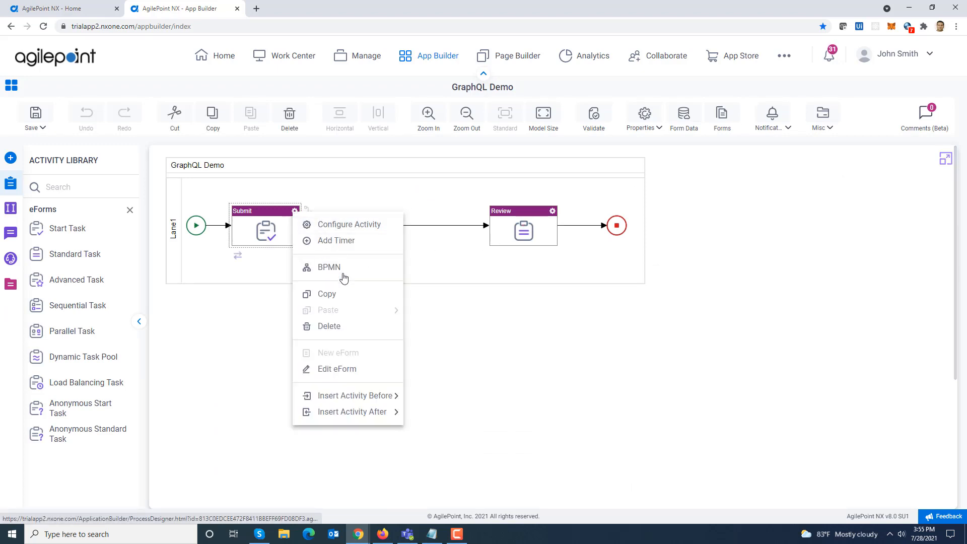
{"action": "left_click", "coordinate": [354, 368]}
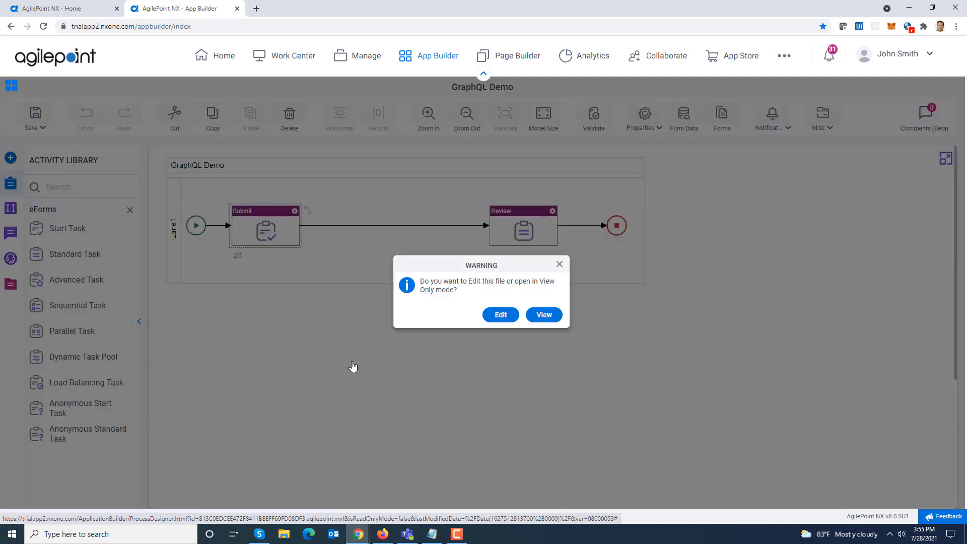
{"action": "left_click", "coordinate": [501, 316]}
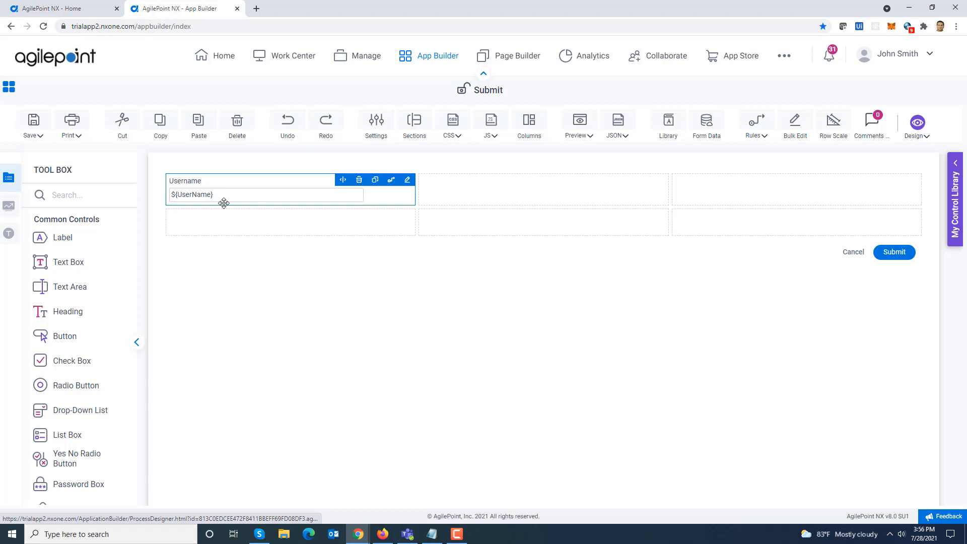
{"action": "left_click", "coordinate": [9, 88]}
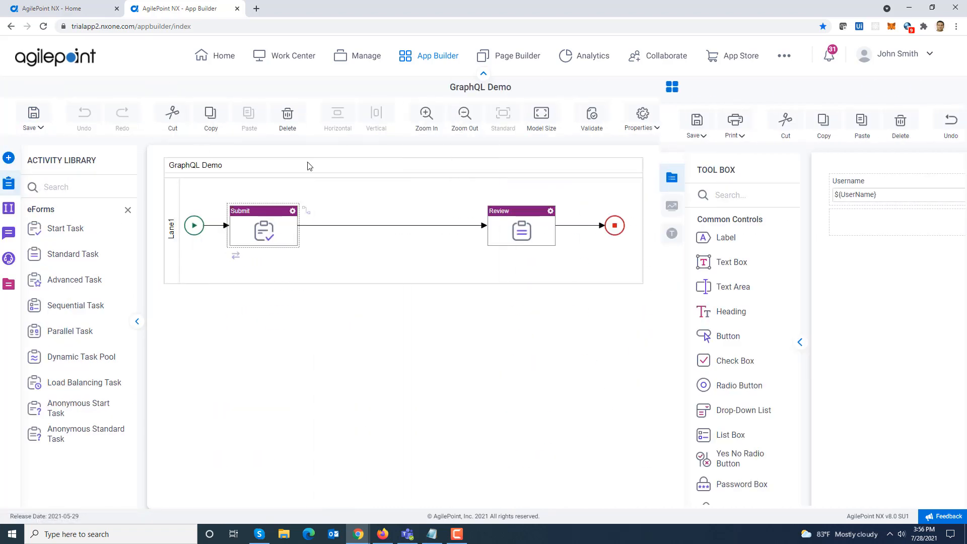
- Open the Review activity's eForm in edit mode, examine its headings and fields, and return to the process model
{"action": "left_click", "coordinate": [553, 212]}
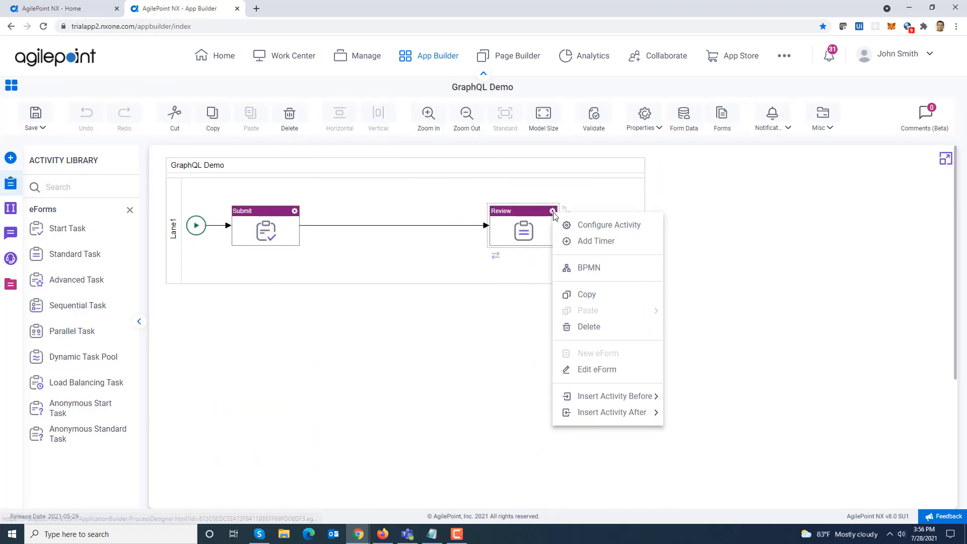
{"action": "left_click", "coordinate": [618, 371]}
{"action": "left_click", "coordinate": [500, 319]}
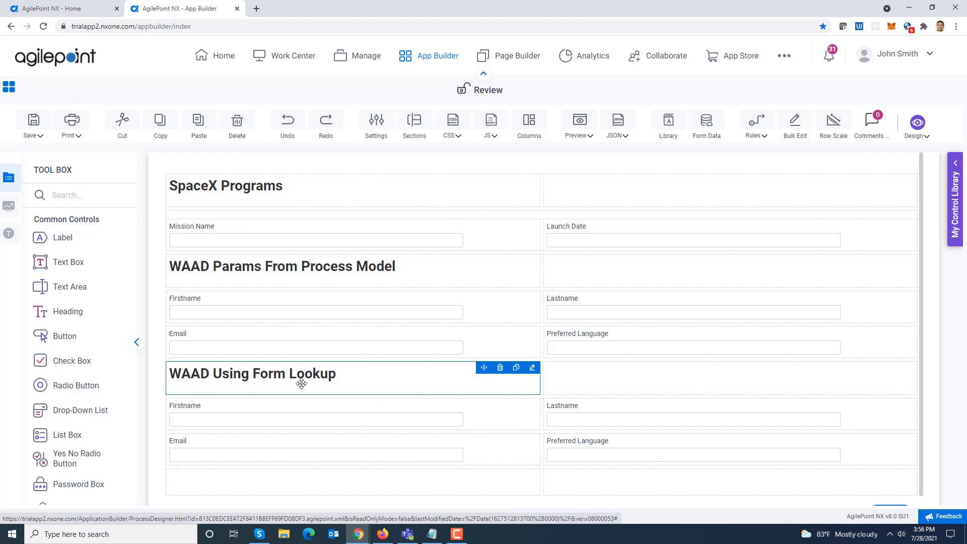
{"action": "left_click", "coordinate": [9, 89]}
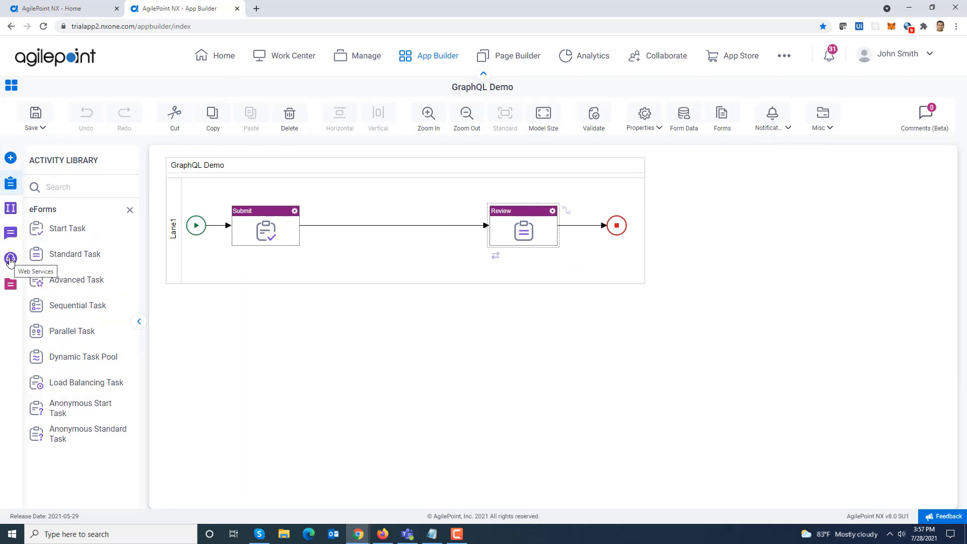
- Add a REST Service activity named SpaceX between Submit and Review, with Advanced Configuration enabled
{"action": "left_click", "coordinate": [10, 259]}
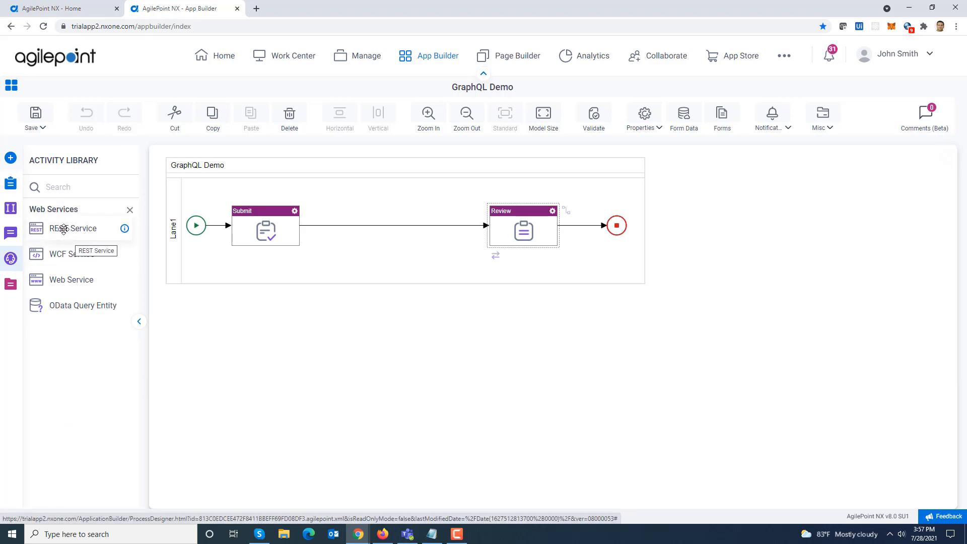
{"action": "left_click_drag", "start_coordinate": [64, 229], "coordinate": [351, 230]}
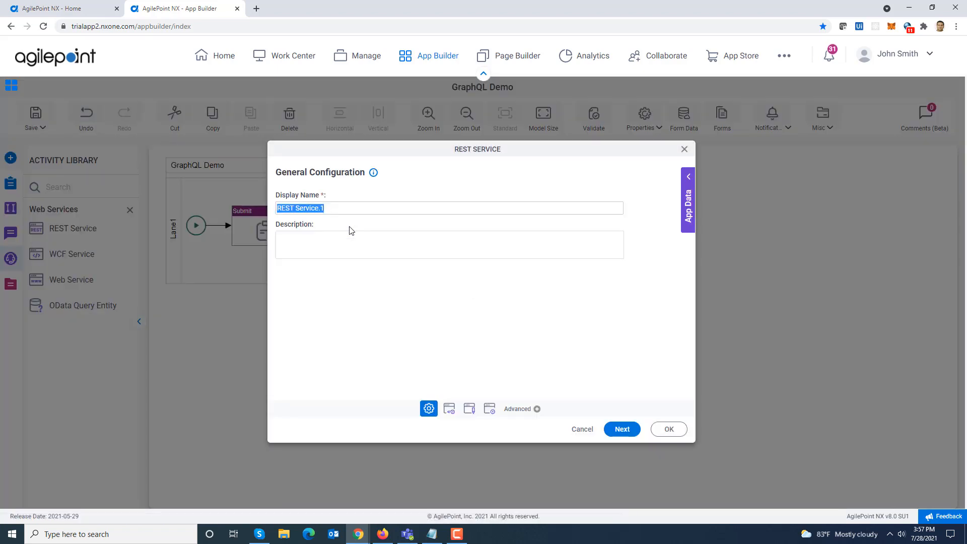
{"action": "type", "text": "SpaceX"}
{"action": "left_click", "coordinate": [624, 435]}
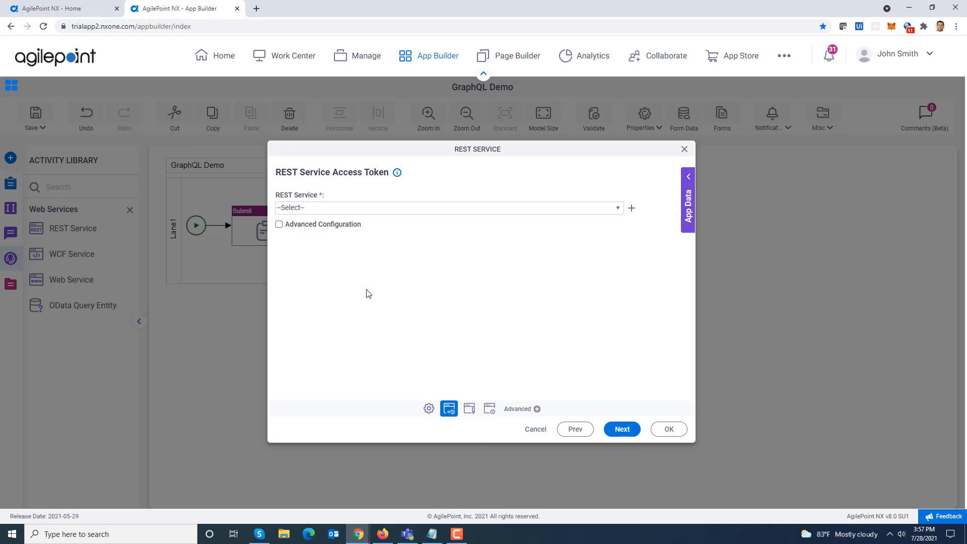
{"action": "left_click", "coordinate": [279, 224]}
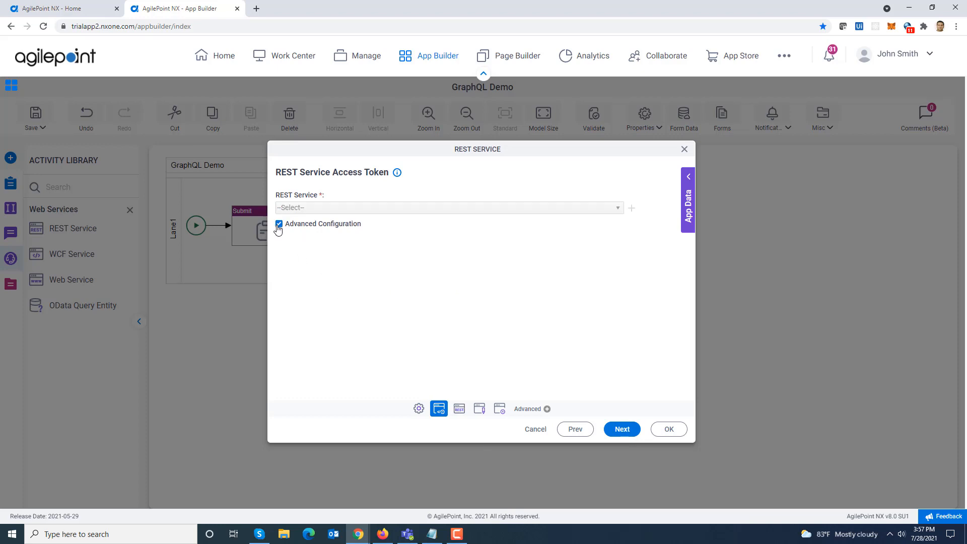
{"action": "left_click", "coordinate": [622, 430]}
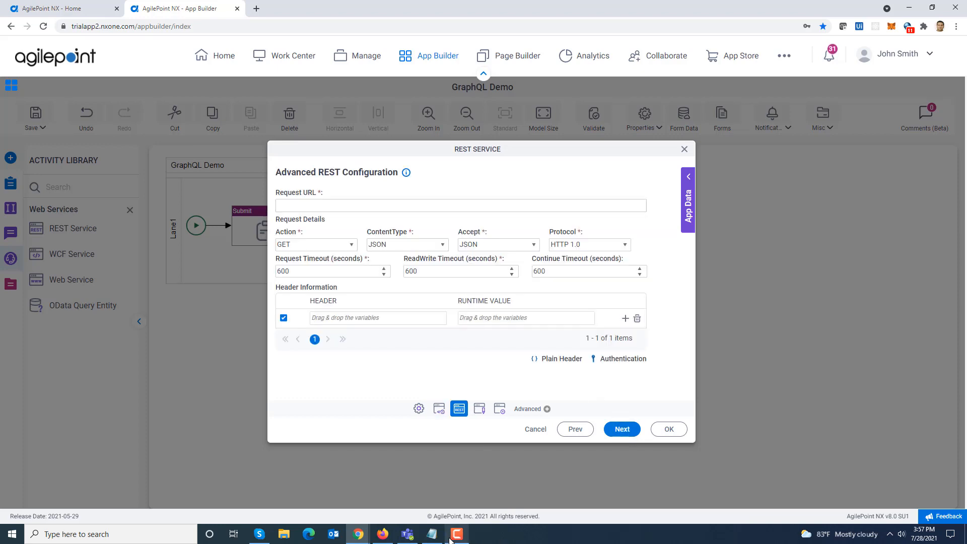
{"action": "left_click", "coordinate": [431, 534]}
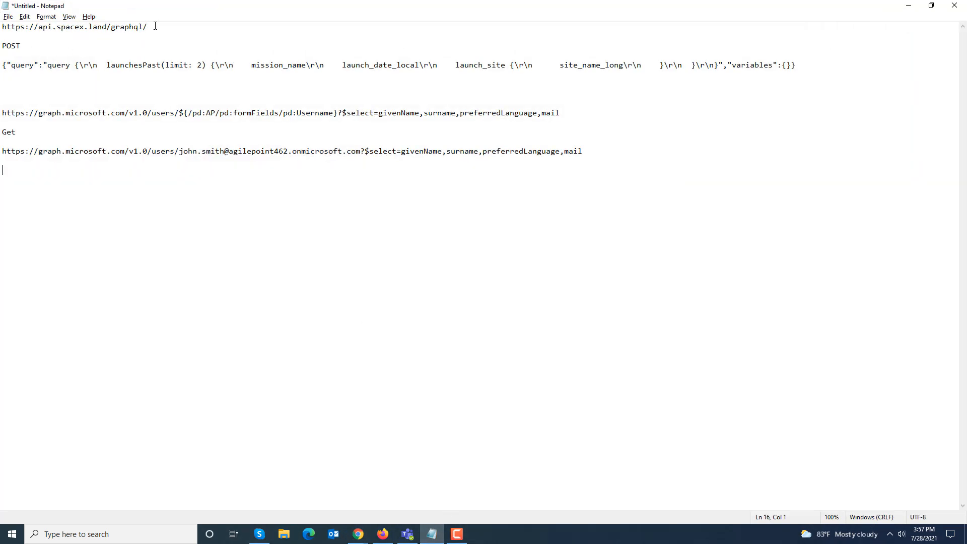
{"action": "left_click_drag", "start_coordinate": [155, 26], "coordinate": [2, 26]}
{"action": "key", "text": "ctrl+c"}
{"action": "key", "text": "alt+Tab"}
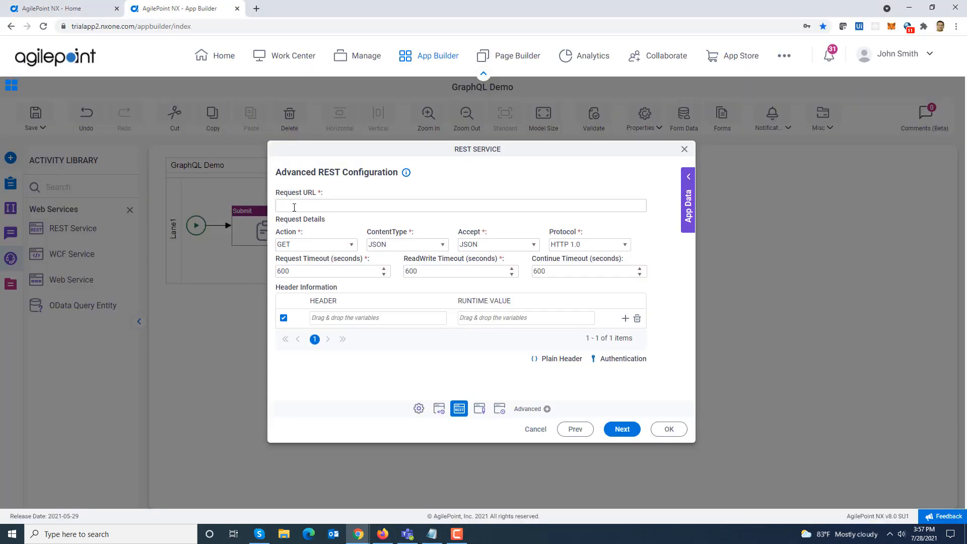
{"action": "left_click", "coordinate": [338, 205]}
{"action": "key", "text": "ctrl+v"}
{"action": "left_click", "coordinate": [346, 246]}
{"action": "left_click", "coordinate": [309, 286]}
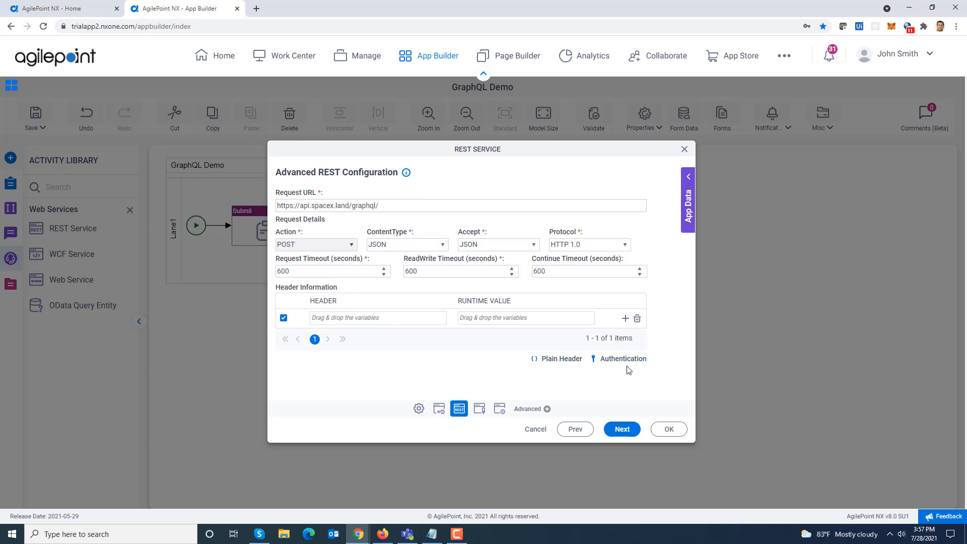
{"action": "left_click", "coordinate": [621, 430]}
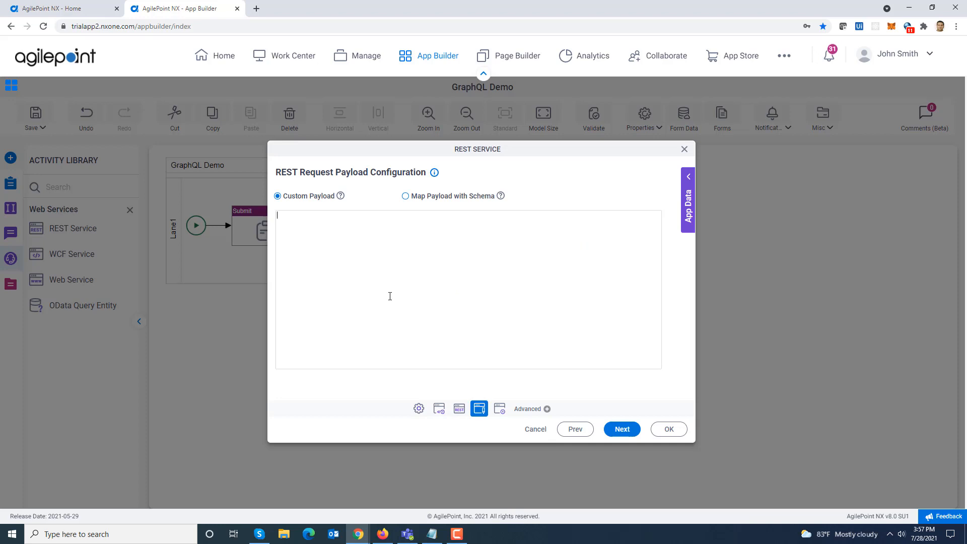
- Copy the launchesPast GraphQL query from the Notepad notes into the SpaceX service's custom request payload
{"action": "key", "text": "alt+Tab"}
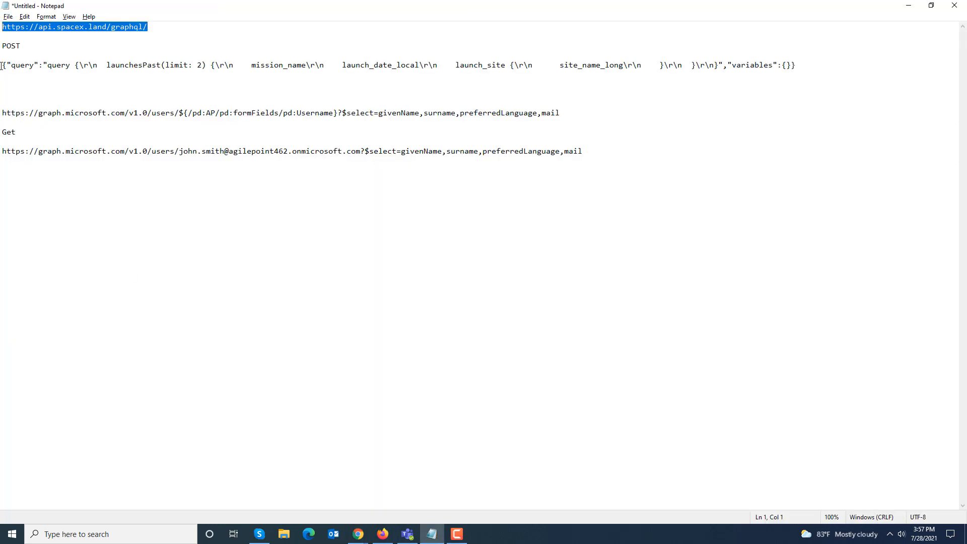
{"action": "left_click_drag", "start_coordinate": [2, 65], "coordinate": [808, 64]}
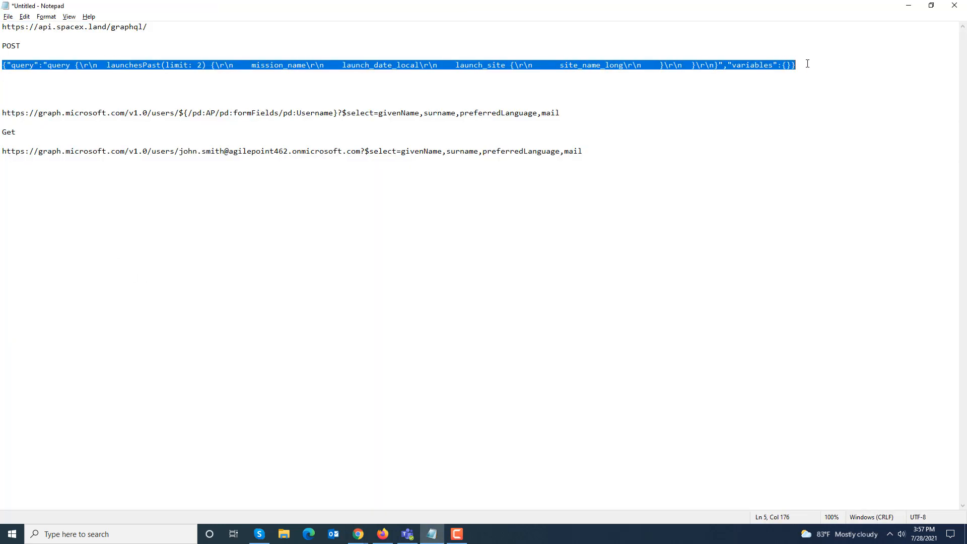
{"action": "key", "text": "ctrl+c"}
{"action": "key", "text": "alt+Tab"}
{"action": "key", "text": "ctrl+v"}
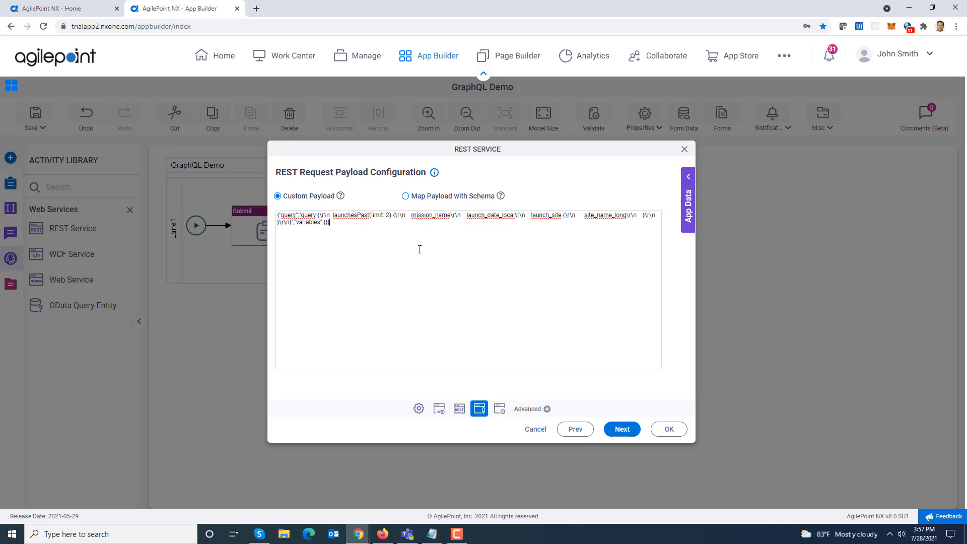
{"action": "left_click", "coordinate": [620, 431]}
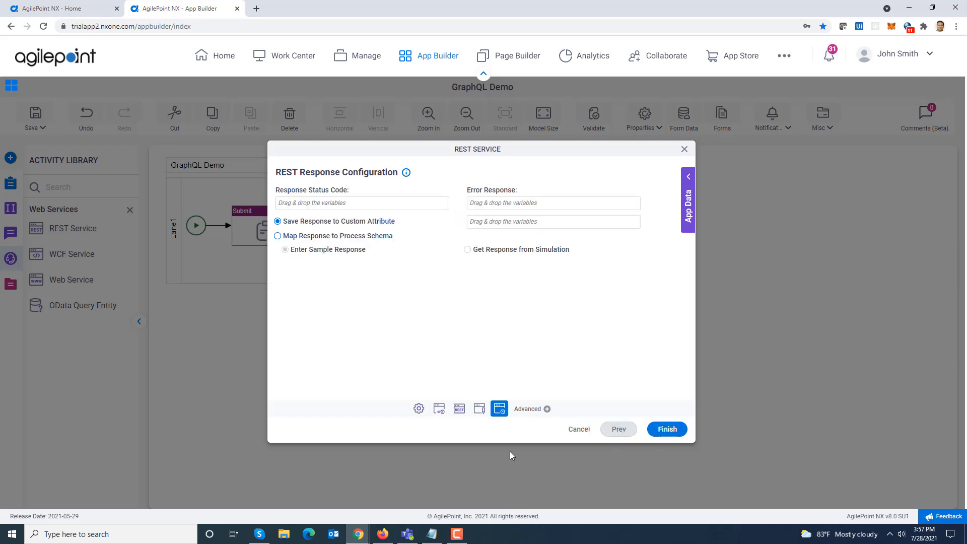
- Map the SpaceX response to the process schema using Get Response from Simulation, and save the simulated response
{"action": "left_click", "coordinate": [278, 236]}
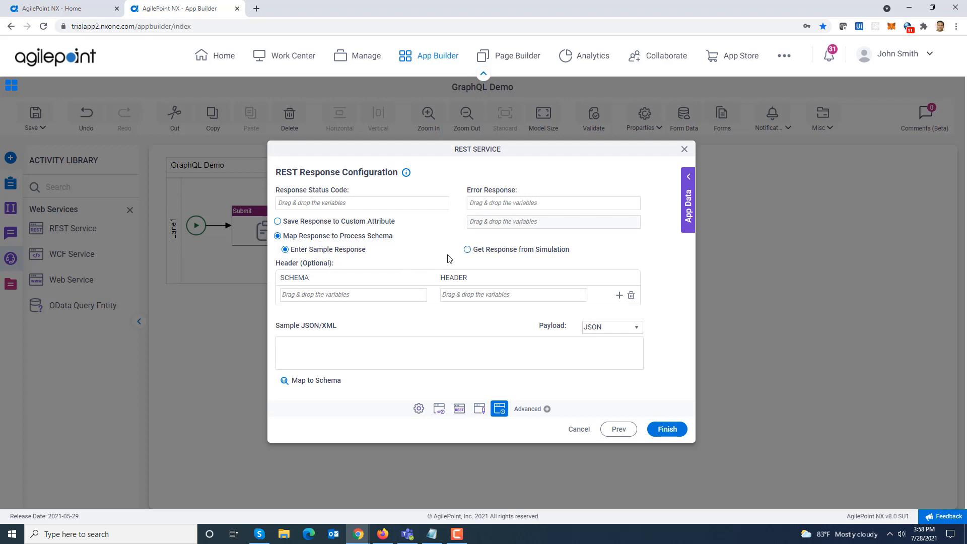
{"action": "left_click", "coordinate": [467, 250]}
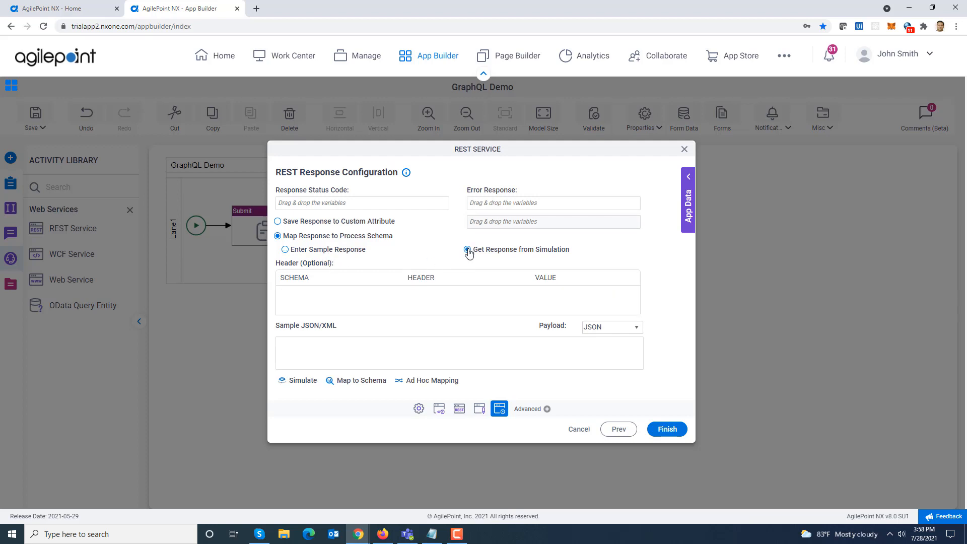
{"action": "left_click", "coordinate": [305, 381]}
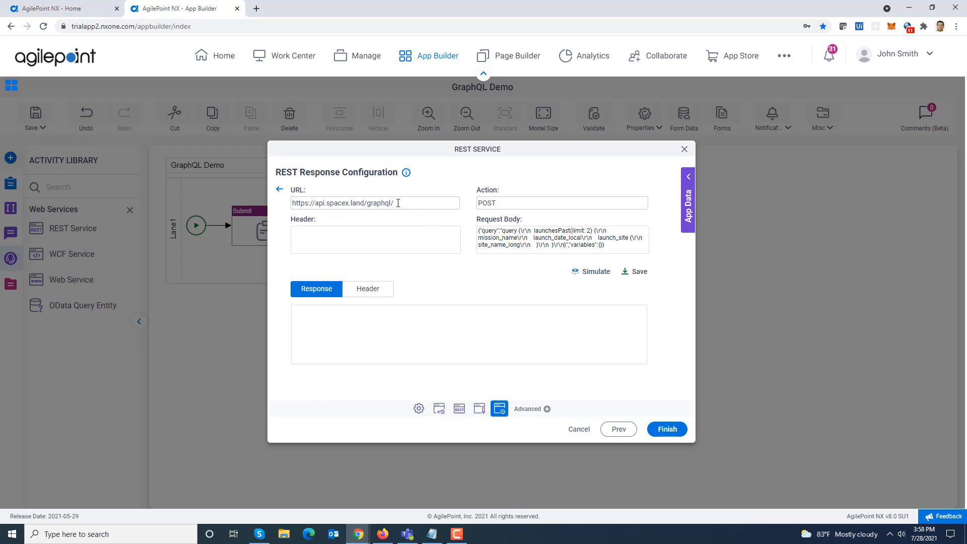
{"action": "left_click", "coordinate": [588, 275]}
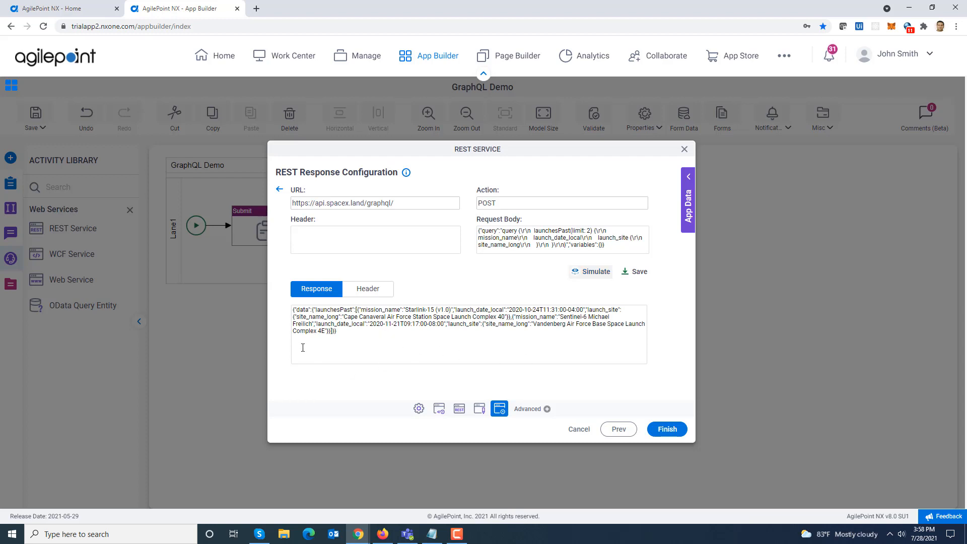
{"action": "left_click", "coordinate": [637, 272]}
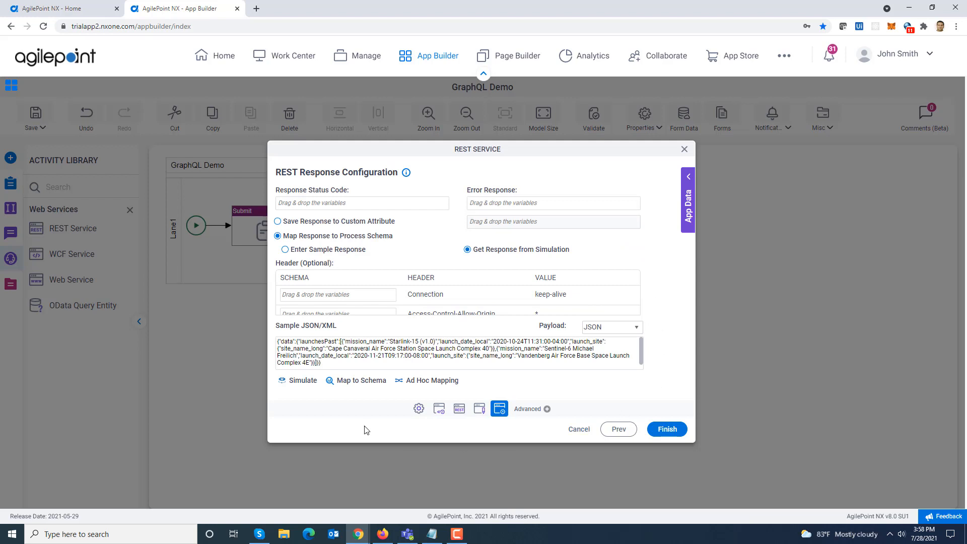
- Map launchesPast to SubForm1, mission_name to MissionName and launch_date_local to LaunchDate, and finish the SpaceX activity
{"action": "left_click", "coordinate": [357, 381]}
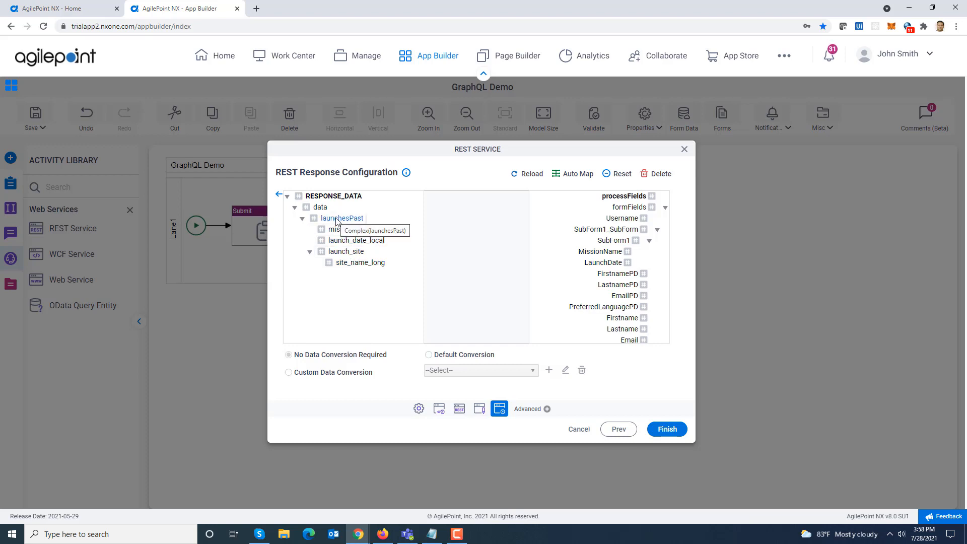
{"action": "left_click_drag", "start_coordinate": [336, 218], "coordinate": [610, 241]}
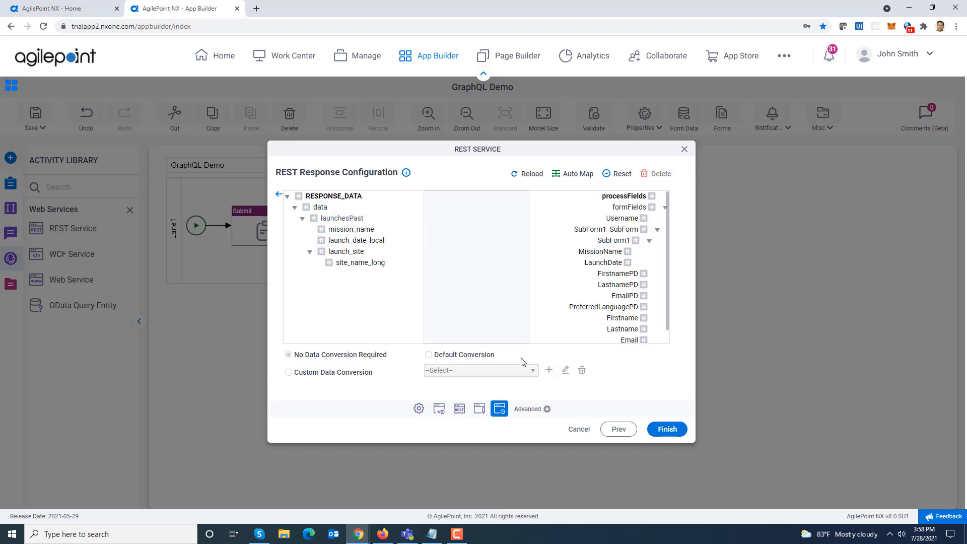
{"action": "left_click_drag", "start_coordinate": [363, 231], "coordinate": [593, 255]}
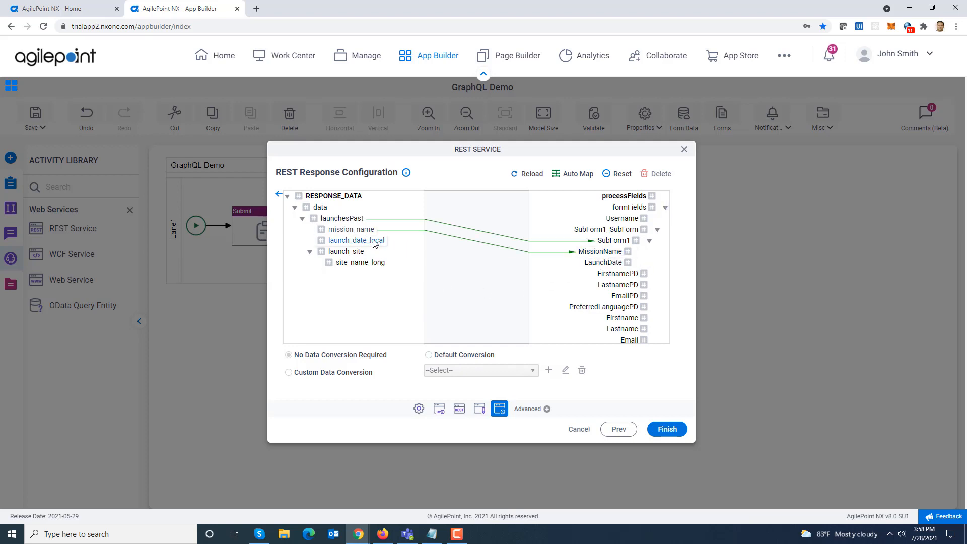
{"action": "left_click_drag", "start_coordinate": [376, 242], "coordinate": [594, 267]}
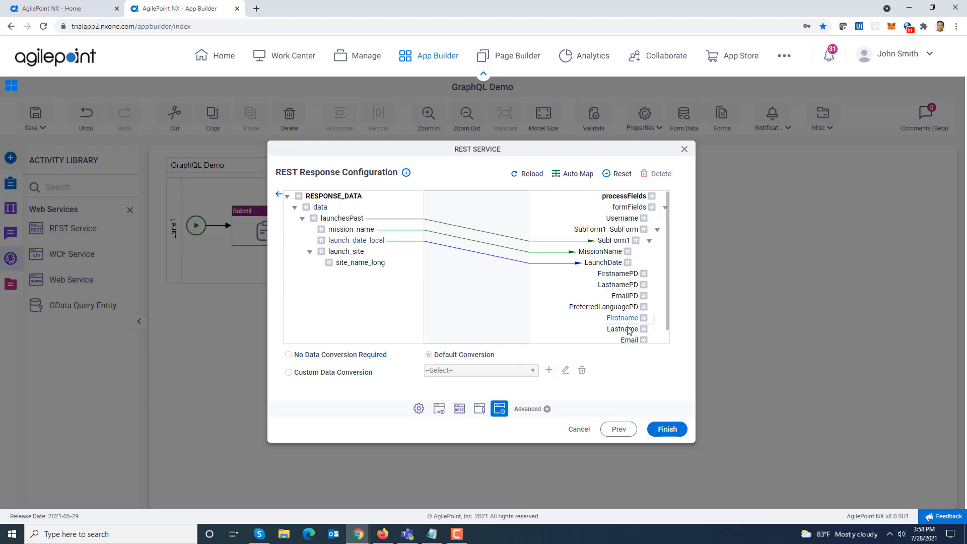
{"action": "left_click", "coordinate": [279, 196]}
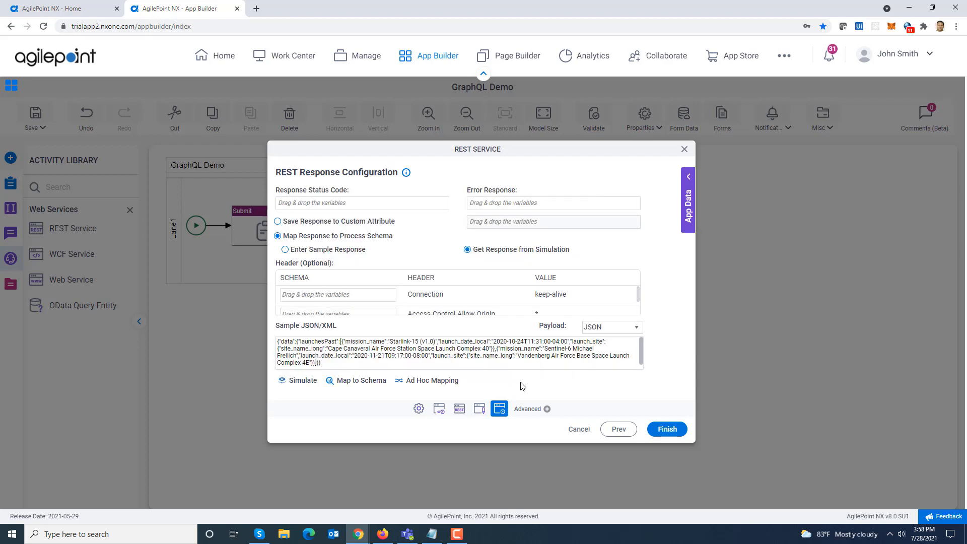
{"action": "left_click", "coordinate": [668, 429]}
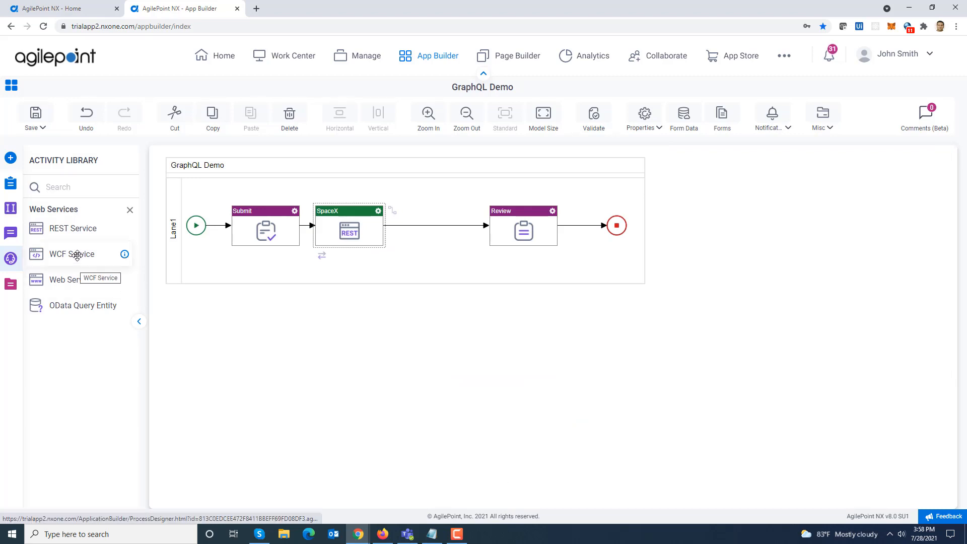
- Add another REST Service activity between SpaceX and Review and name it WAAD
{"action": "left_click_drag", "start_coordinate": [56, 231], "coordinate": [437, 230]}
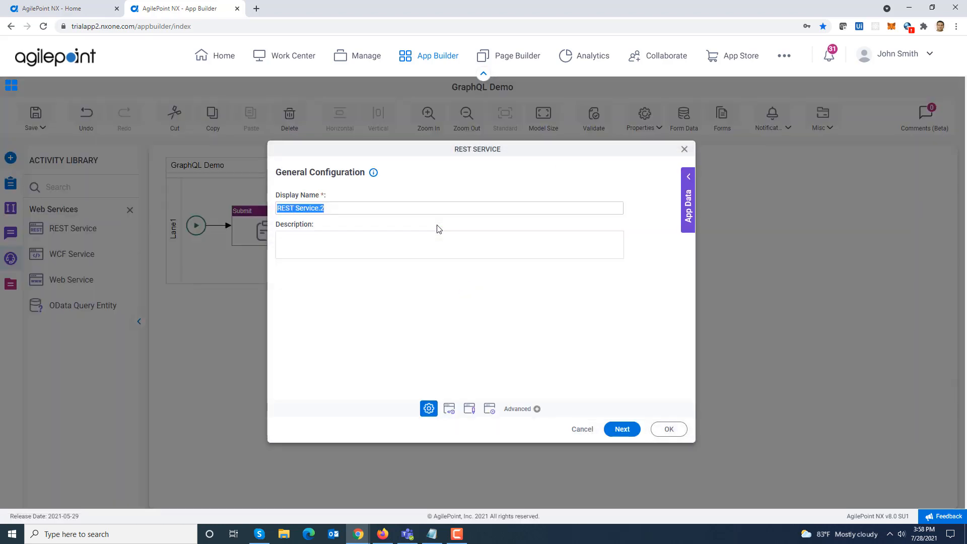
{"action": "type", "text": "WAAD"}
{"action": "left_click", "coordinate": [619, 432]}
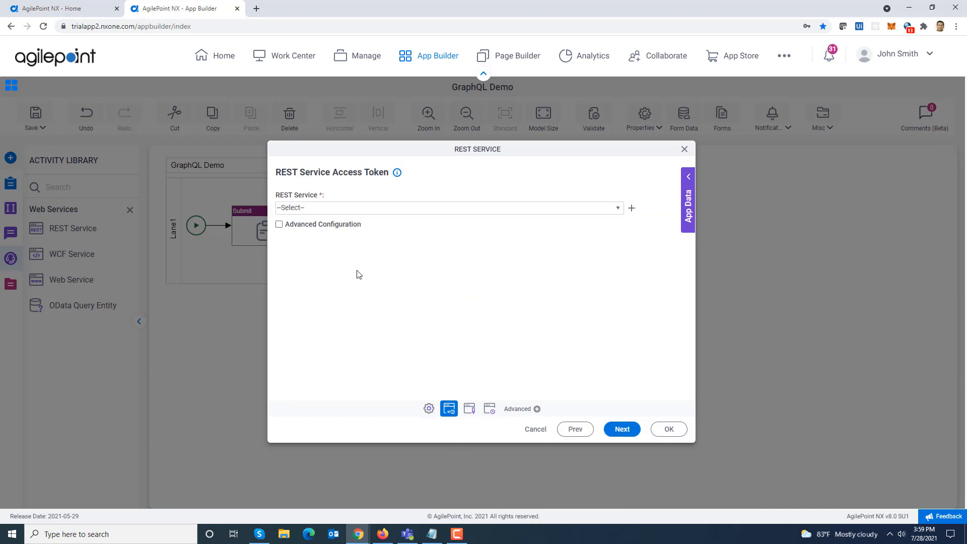
- Enable Advanced Configuration for the WAAD service and copy the Microsoft Graph users URL with the Username variable from the Notepad notes into its request URL
{"action": "left_click", "coordinate": [325, 226]}
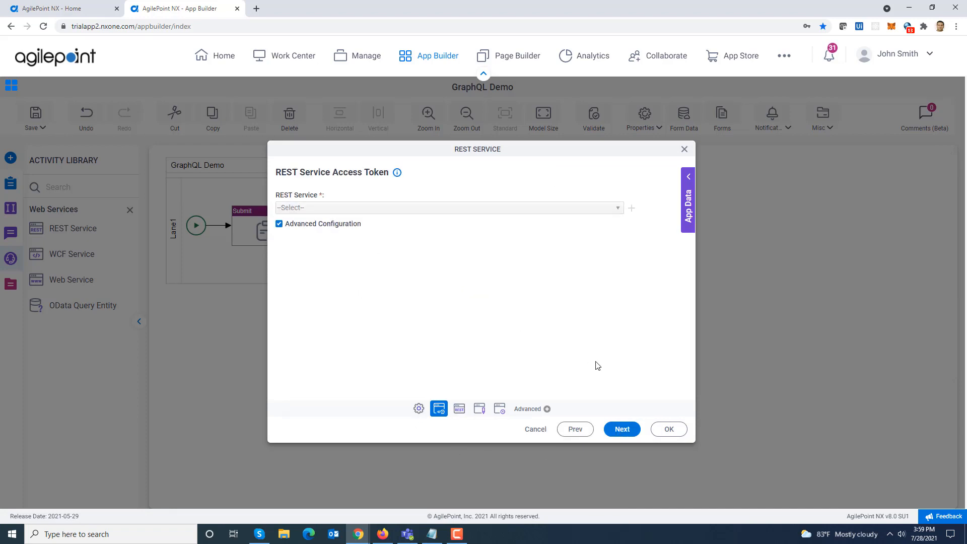
{"action": "left_click", "coordinate": [624, 431]}
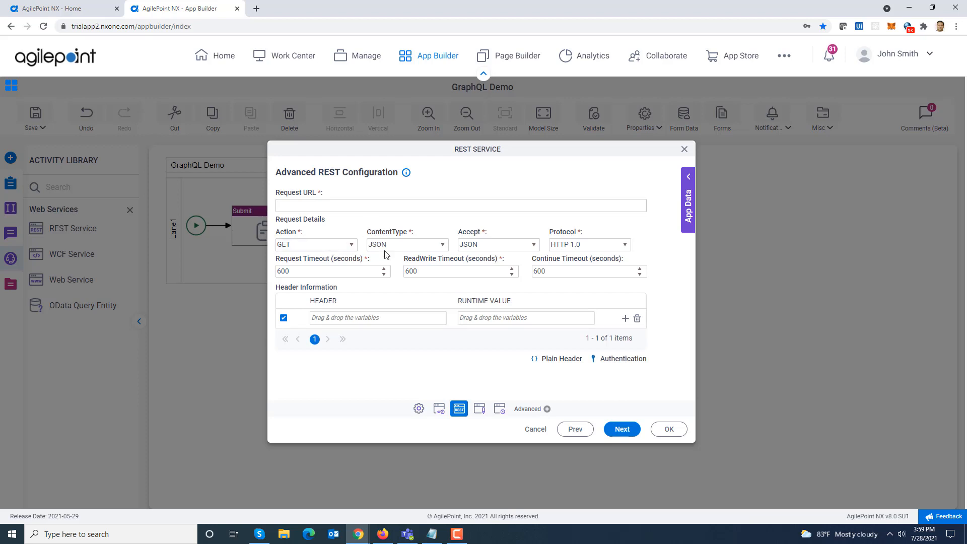
{"action": "key", "text": "alt+Tab"}
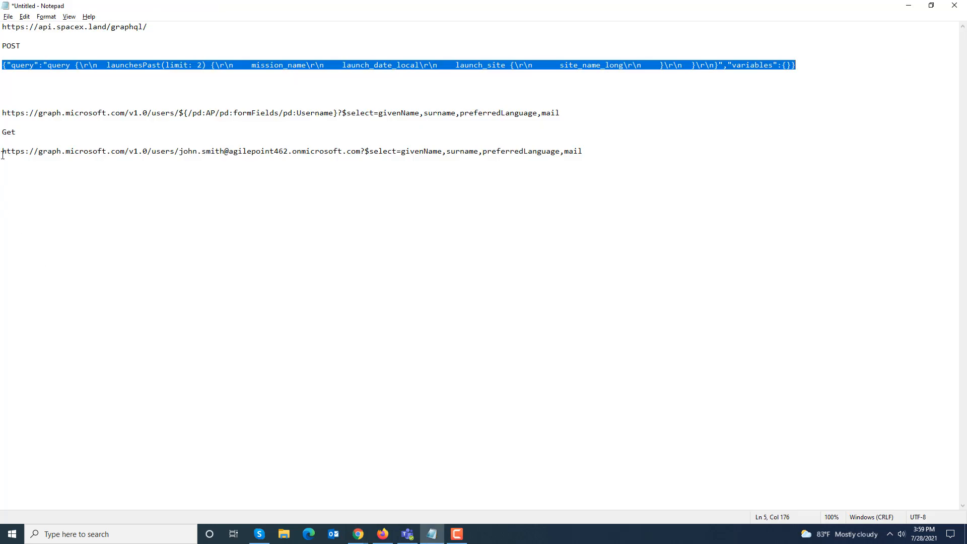
{"action": "left_click_drag", "start_coordinate": [1, 112], "coordinate": [563, 110]}
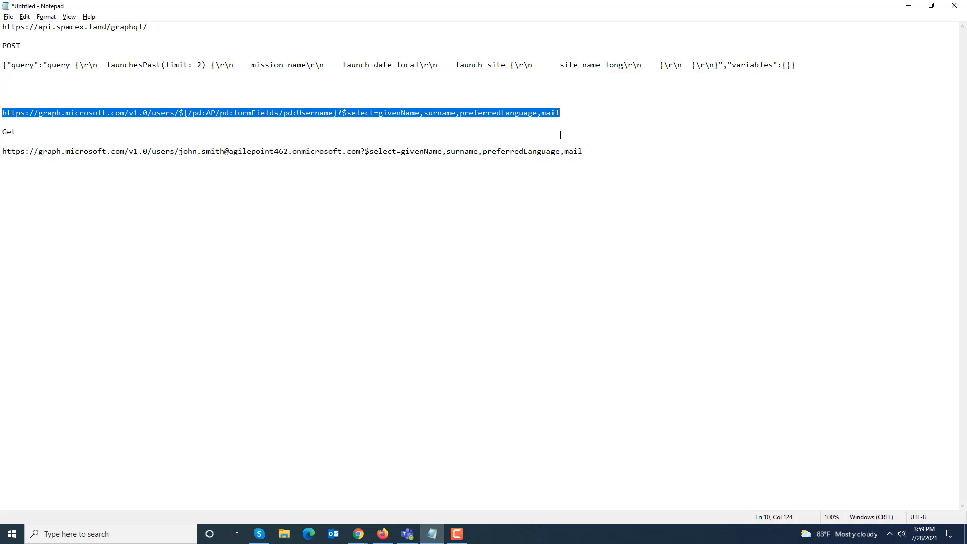
{"action": "left_click", "coordinate": [359, 534]}
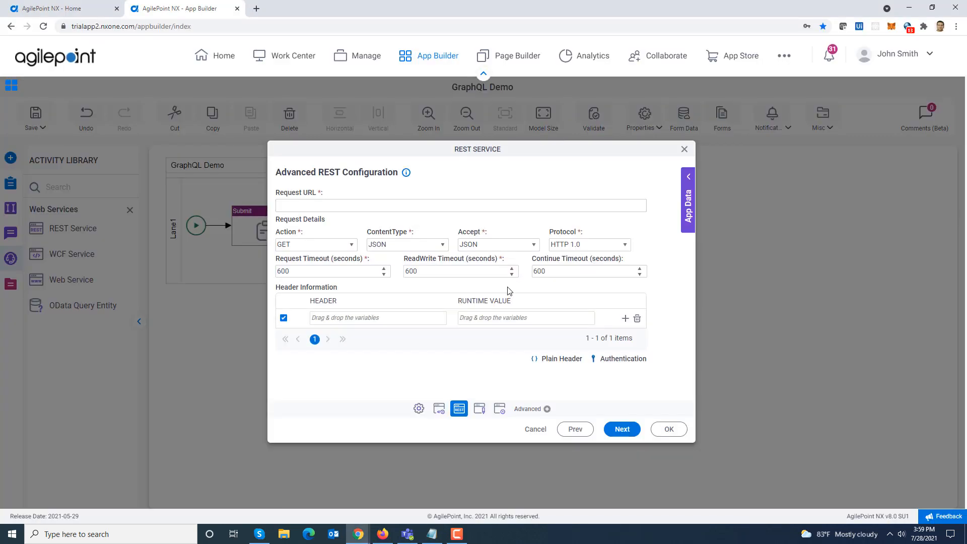
{"action": "left_click", "coordinate": [408, 206]}
{"action": "key", "text": "ctrl+v"}
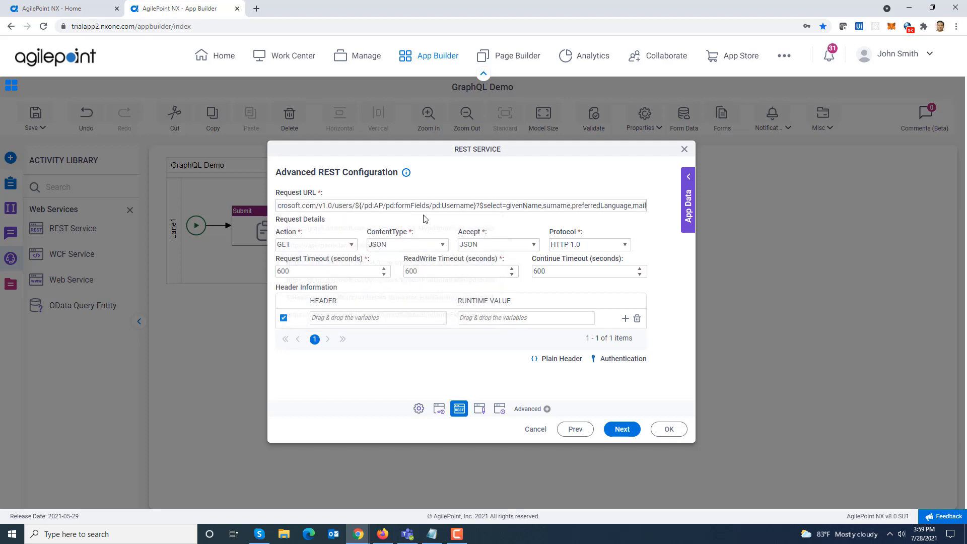
{"action": "left_click", "coordinate": [511, 191]}
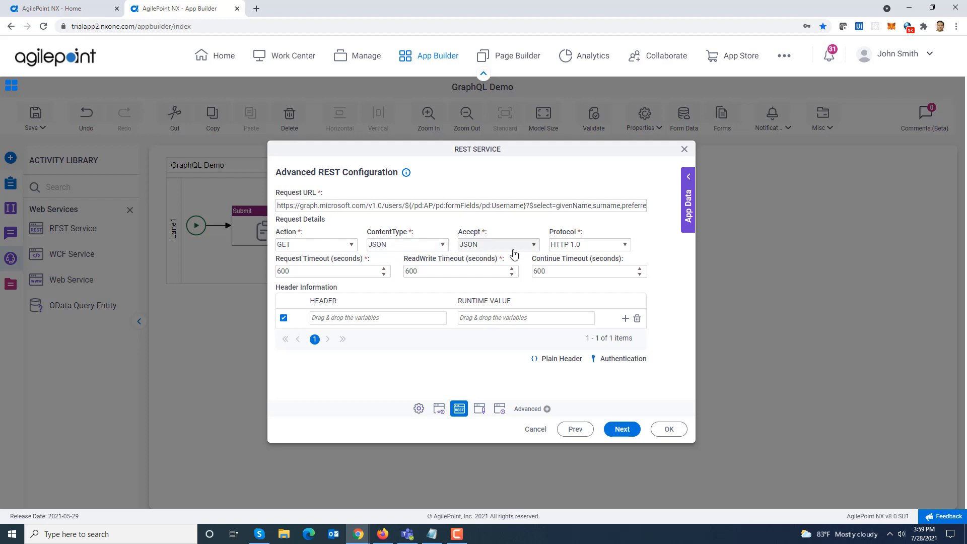
- Set the WAAD request's authentication to OAuth 2.0 with token type Windows Azure Active Directory and the Azure Token (App Token)
{"action": "left_click", "coordinate": [623, 361]}
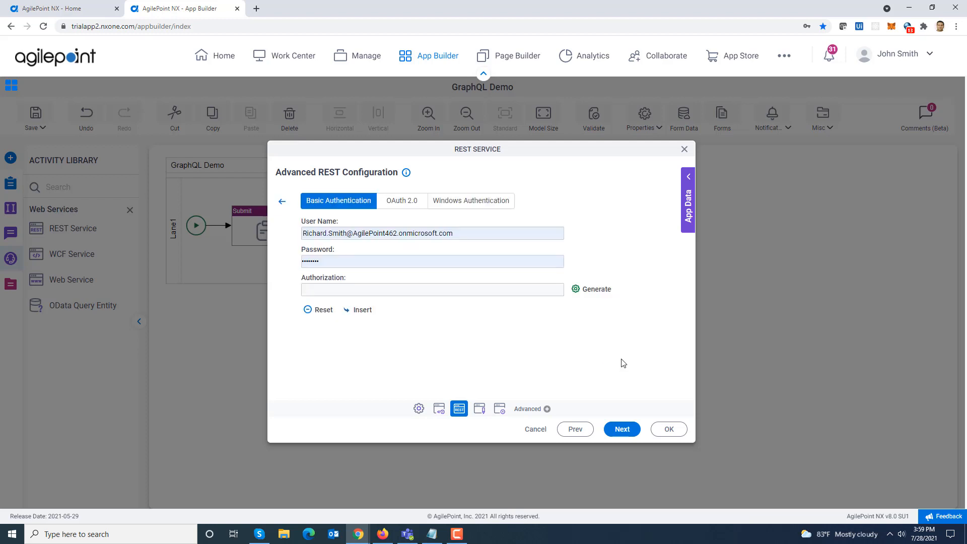
{"action": "left_click", "coordinate": [399, 204]}
{"action": "left_click", "coordinate": [456, 237]}
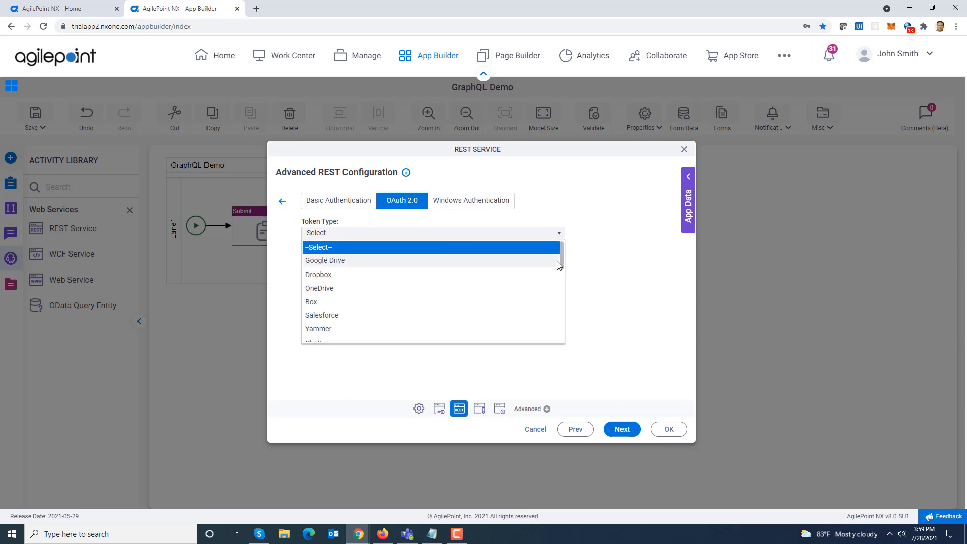
{"action": "scroll", "coordinate": [562, 272], "scroll_direction": "down", "scroll_amount": 3}
{"action": "left_click", "coordinate": [460, 292]}
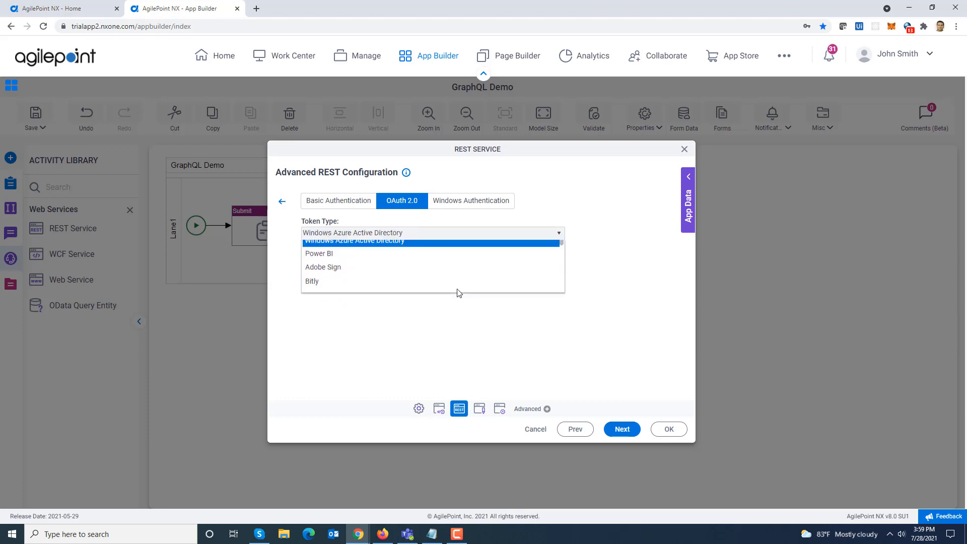
{"action": "left_click", "coordinate": [558, 261]}
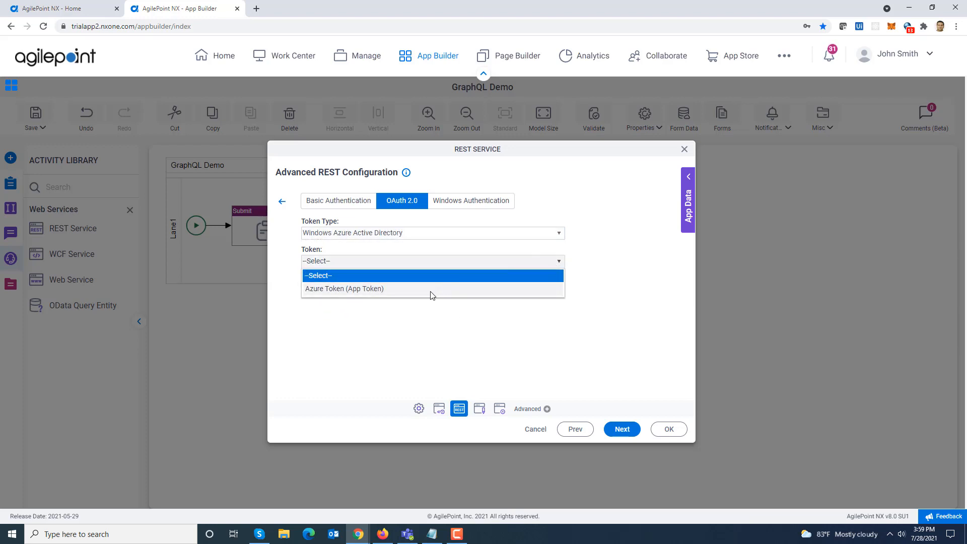
{"action": "left_click", "coordinate": [432, 292]}
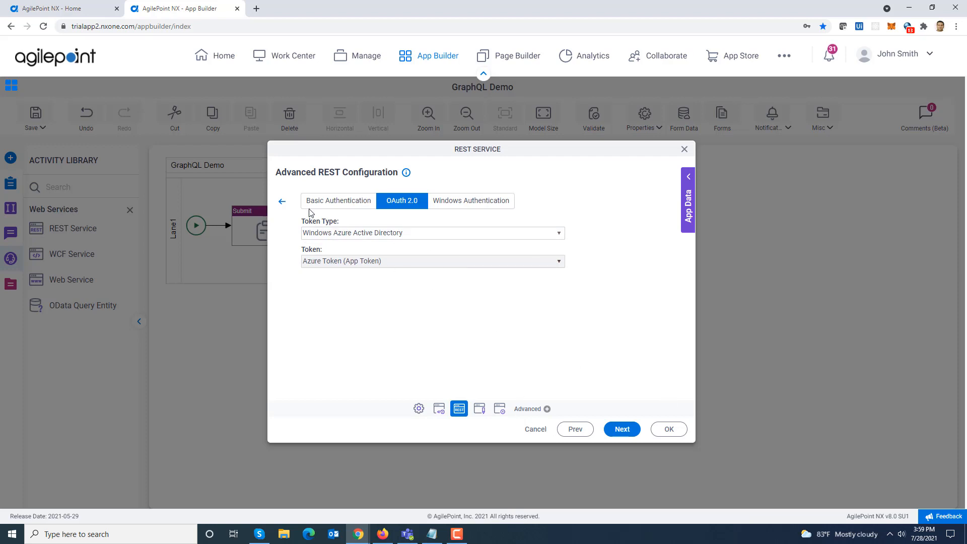
{"action": "left_click", "coordinate": [282, 202]}
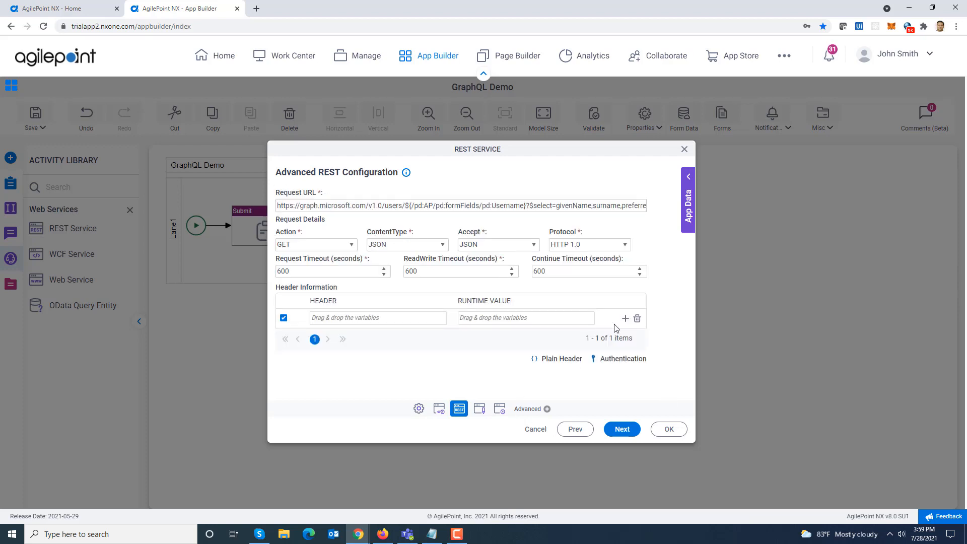
- Leave the custom request payload empty, and set the WAAD response to map to the process schema using Get Response from Simulation
{"action": "left_click", "coordinate": [623, 430]}
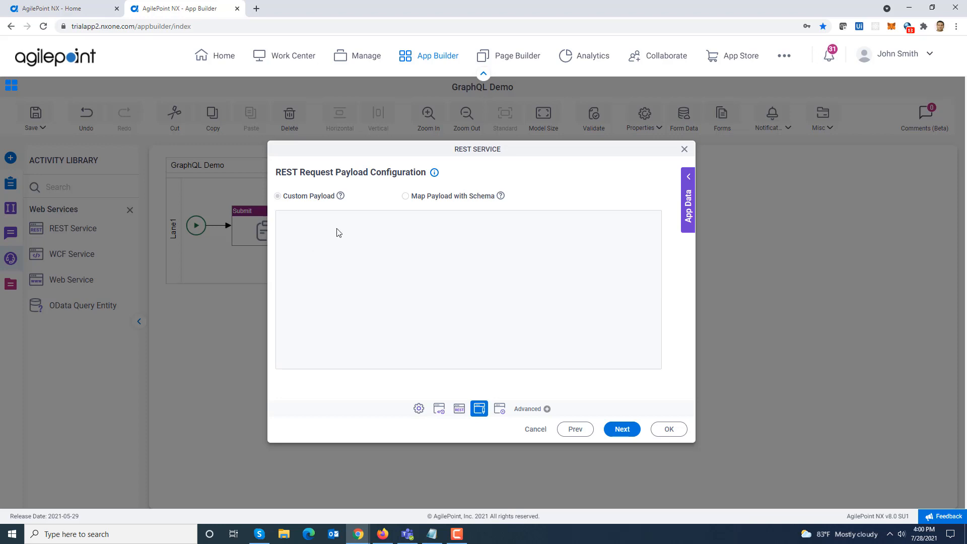
{"action": "left_click", "coordinate": [622, 429]}
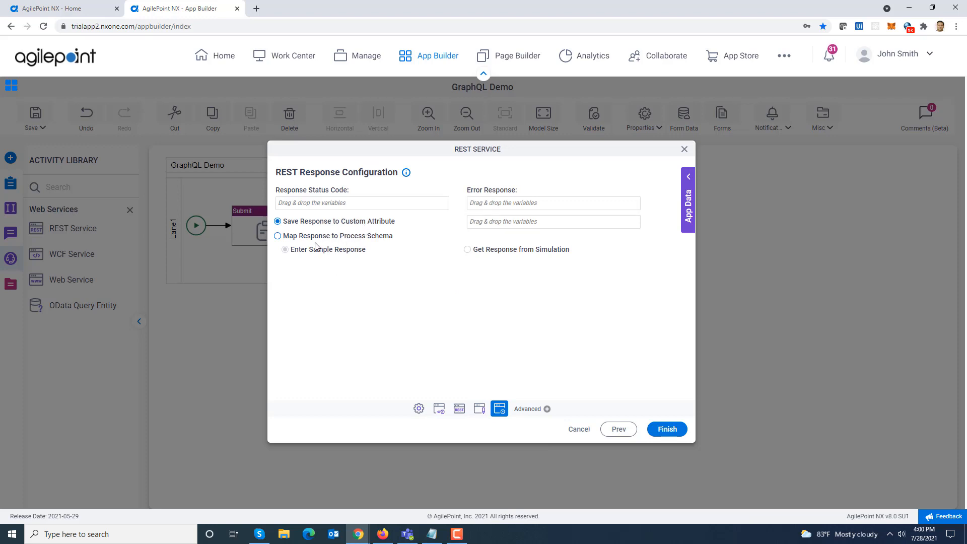
{"action": "left_click", "coordinate": [288, 236]}
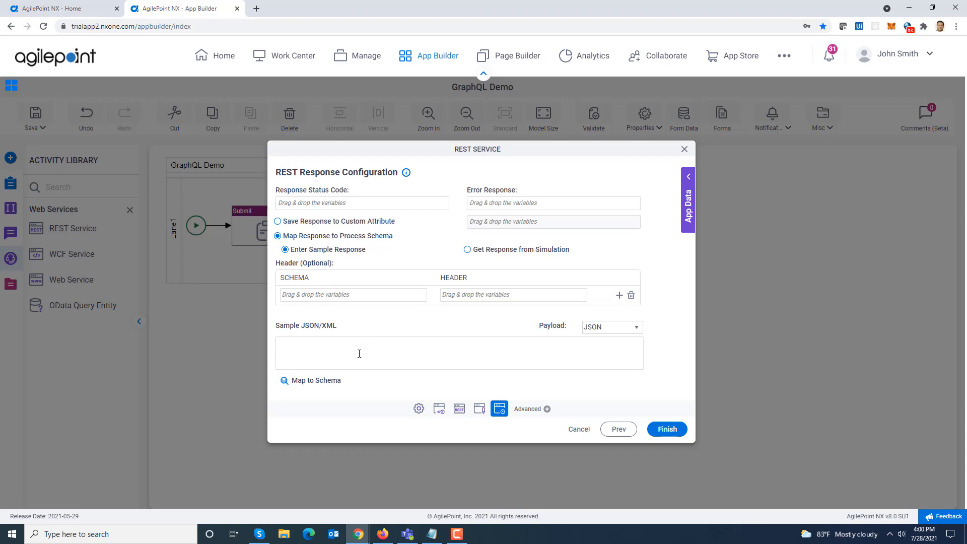
{"action": "left_click", "coordinate": [468, 251]}
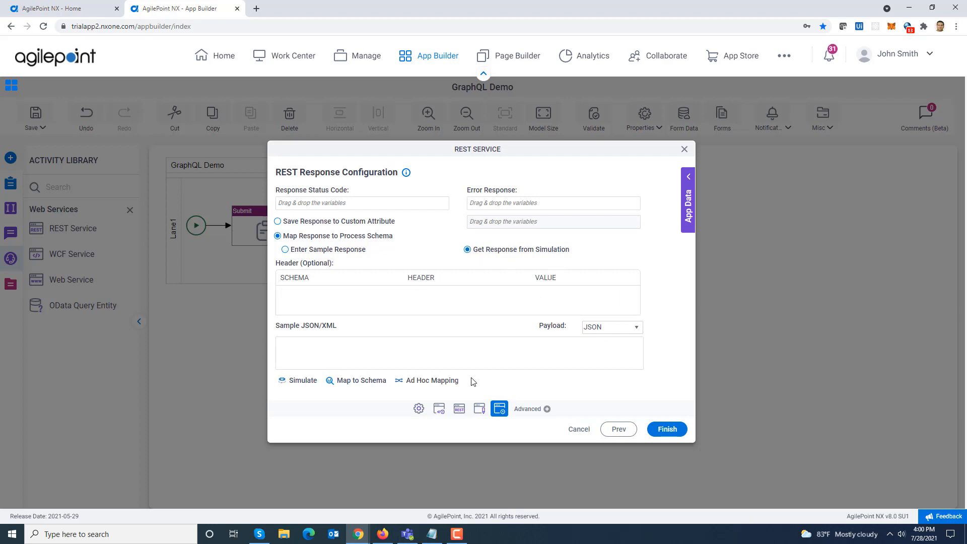
{"action": "left_click", "coordinate": [303, 381]}
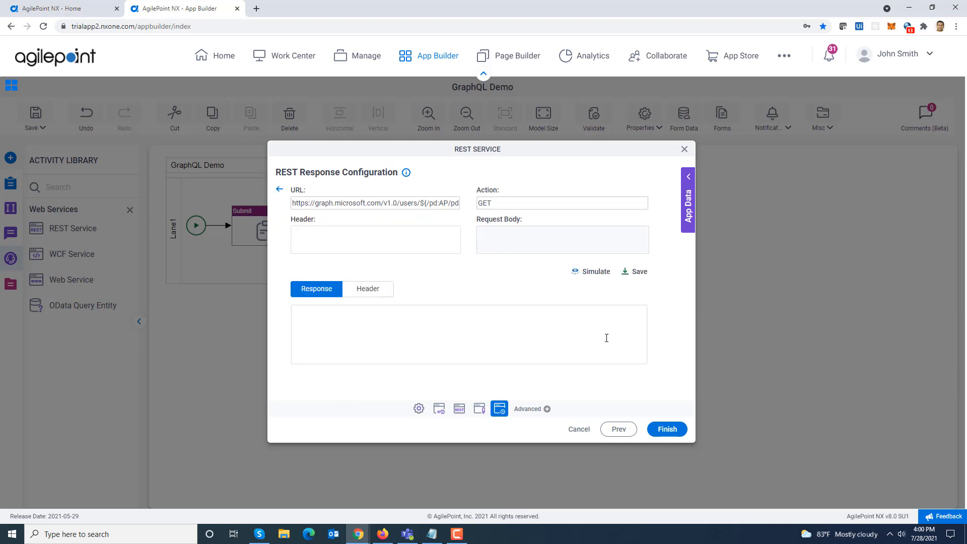
- Replace the simulation URL with the sample user's Microsoft Graph URL from the Notepad notes, then simulate the request and save the response
{"action": "key", "text": "alt+Tab"}
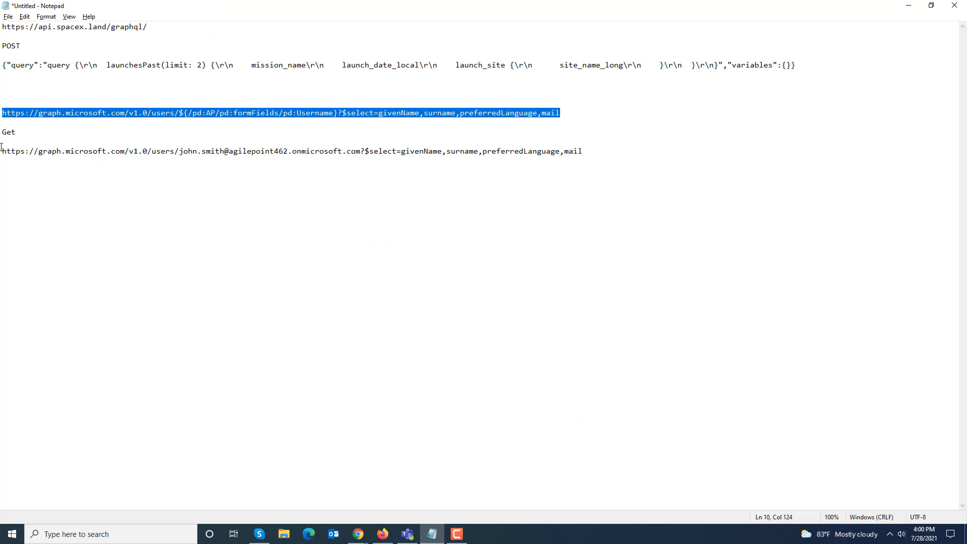
{"action": "left_click_drag", "start_coordinate": [1, 150], "coordinate": [580, 151]}
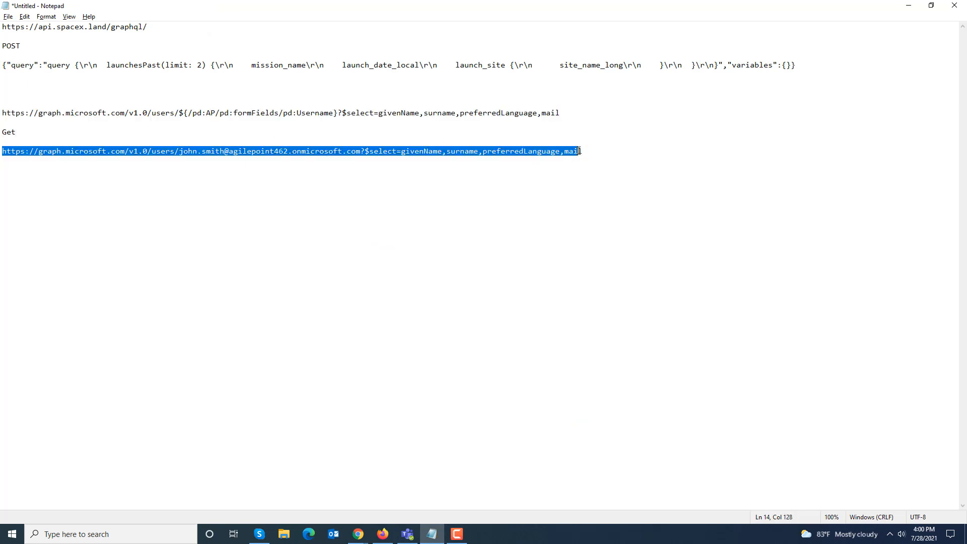
{"action": "key", "text": "ctrl+c"}
{"action": "key", "text": "alt+Tab"}
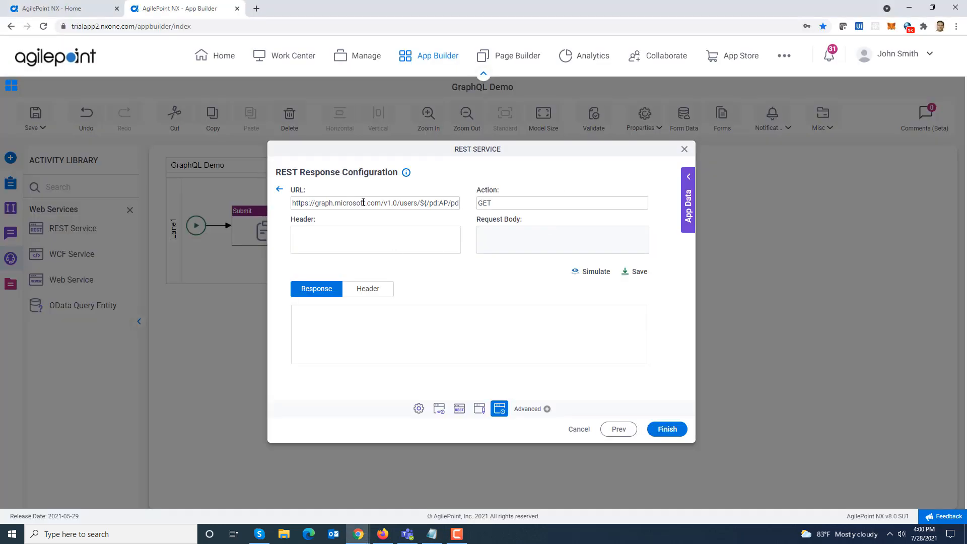
{"action": "left_click", "coordinate": [363, 202]}
{"action": "key", "text": "ctrl+a"}
{"action": "key", "text": "ctrl+v"}
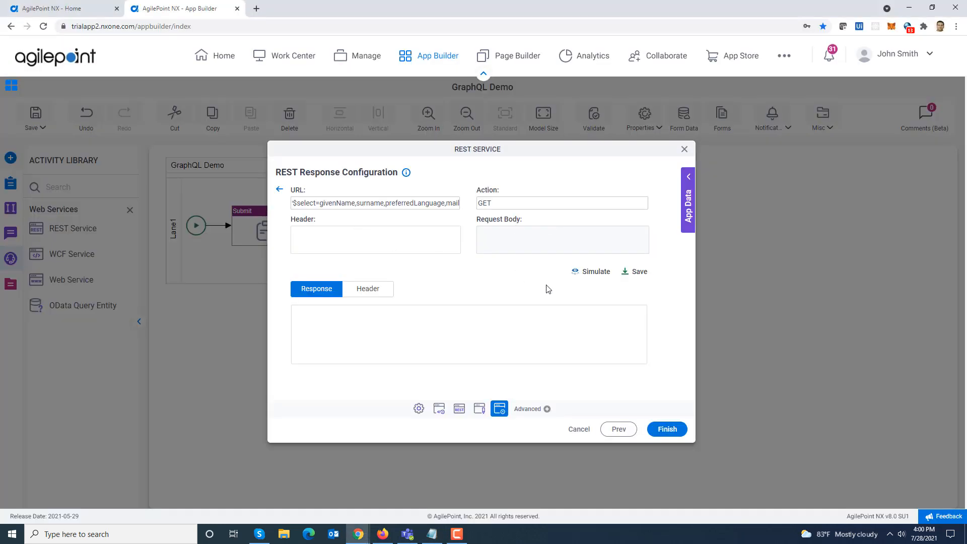
{"action": "left_click", "coordinate": [594, 272]}
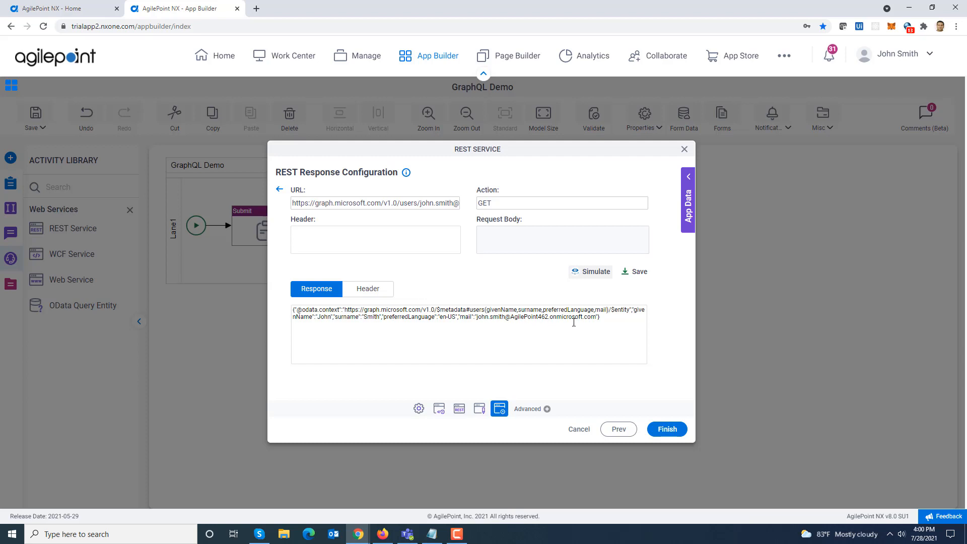
{"action": "left_click", "coordinate": [637, 273]}
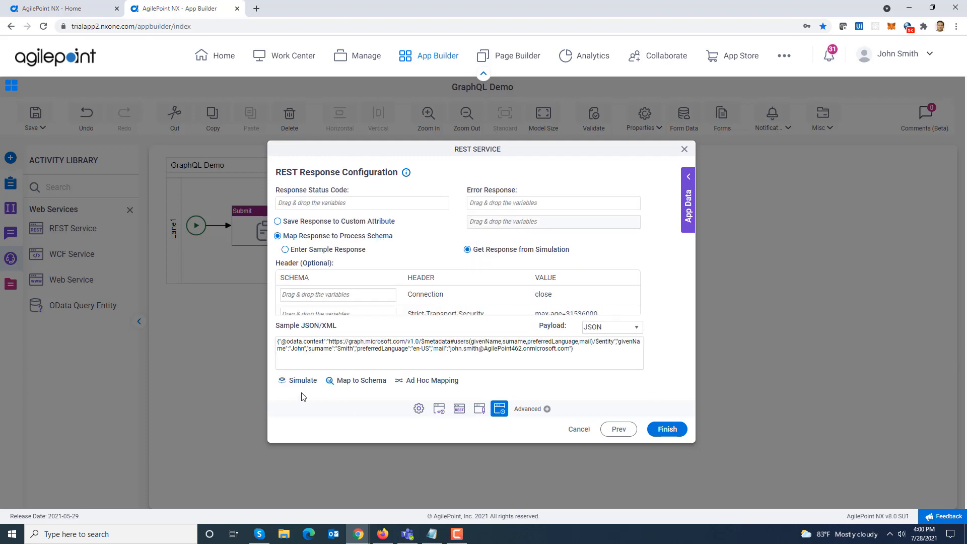
- Map givenName to FirstnamePD, surname to LastnamePD, preferredLanguage to PreferredLanguagePD and mail to EmailPD, and finish the WAAD activity
{"action": "left_click", "coordinate": [370, 384]}
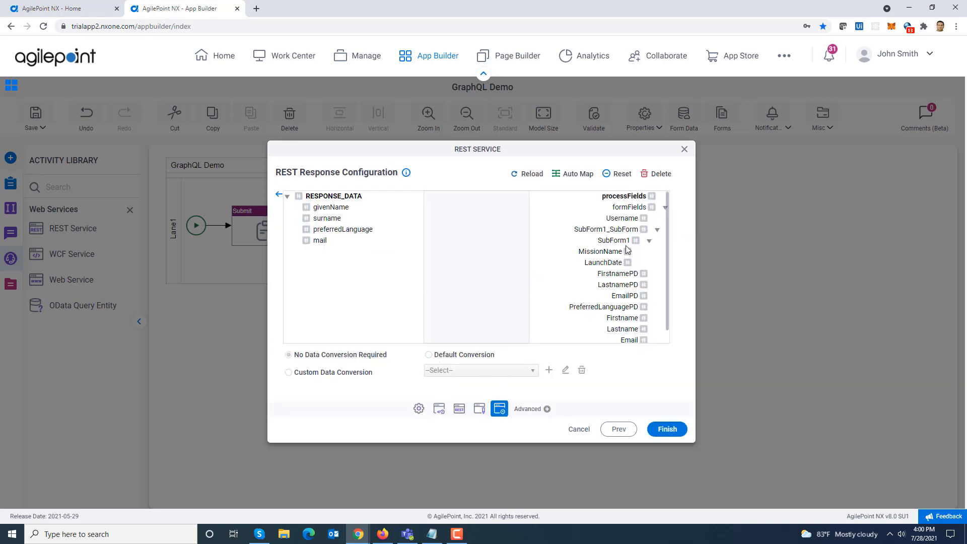
{"action": "left_click_drag", "start_coordinate": [668, 251], "coordinate": [669, 267]}
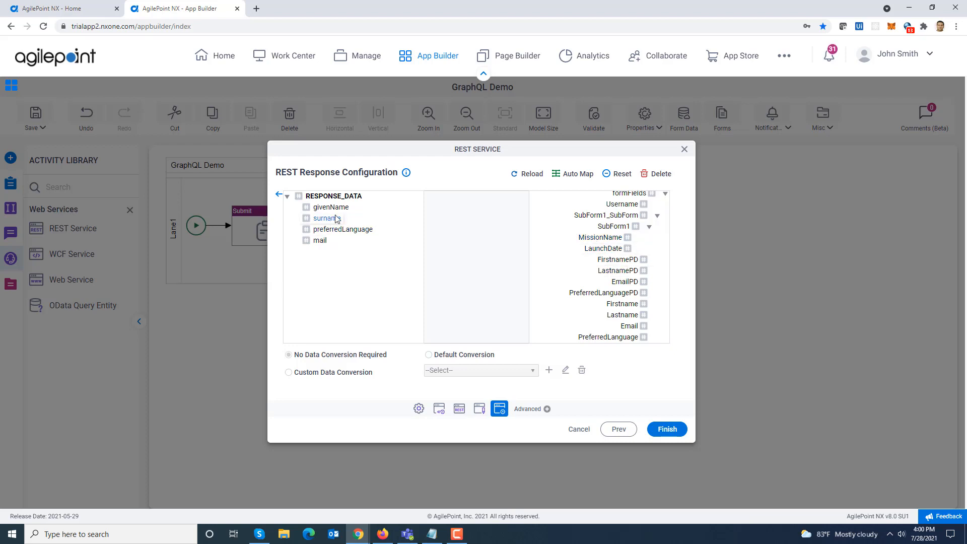
{"action": "left_click_drag", "start_coordinate": [332, 207], "coordinate": [615, 260]}
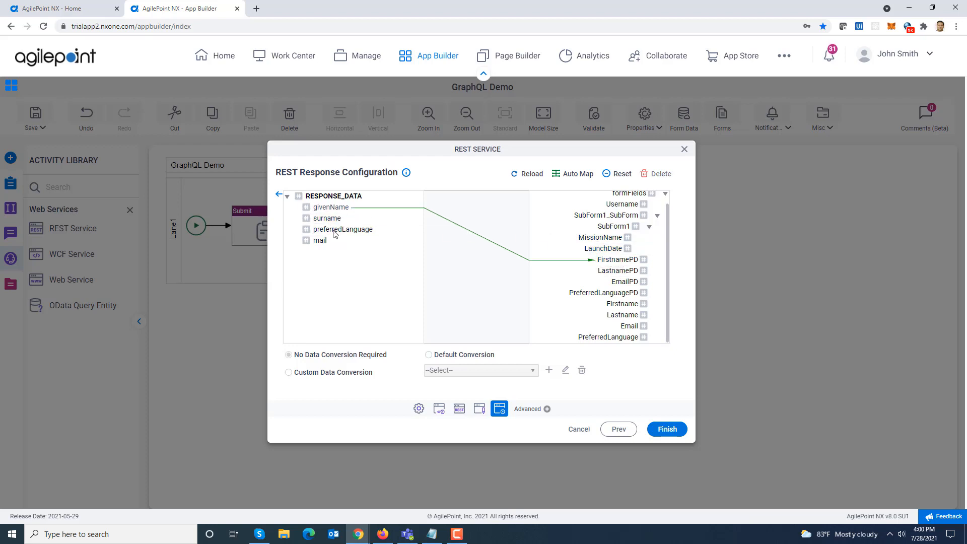
{"action": "left_click_drag", "start_coordinate": [327, 218], "coordinate": [630, 297]}
{"action": "left_click_drag", "start_coordinate": [324, 244], "coordinate": [610, 283]}
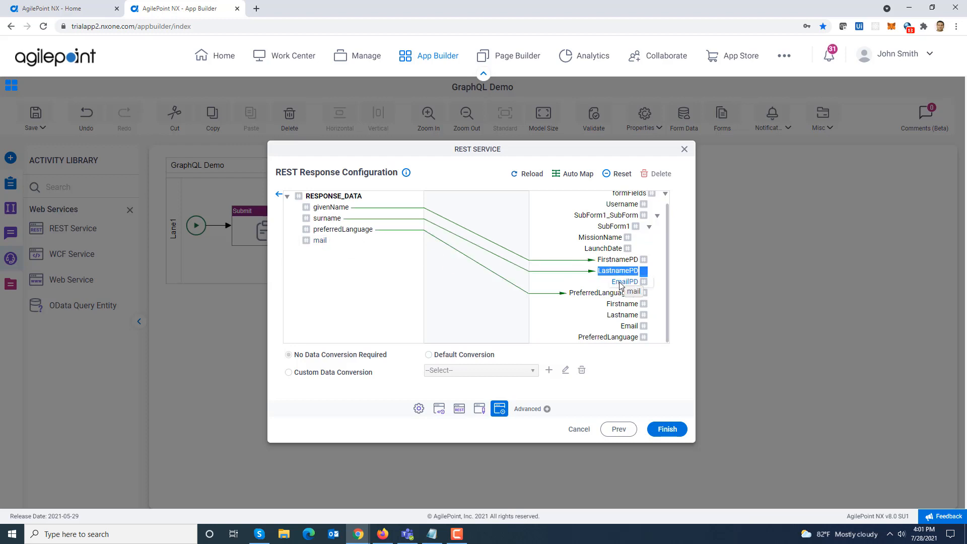
{"action": "left_click", "coordinate": [279, 195]}
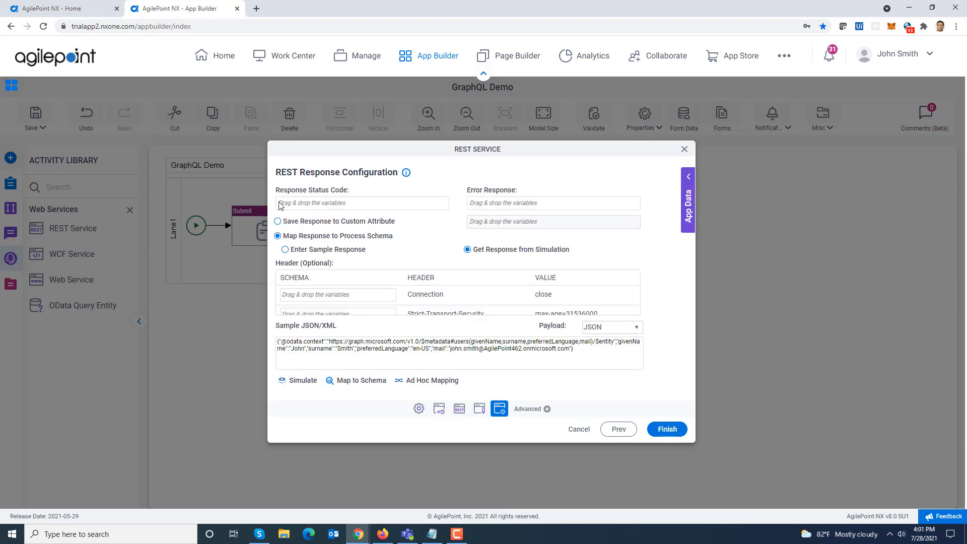
{"action": "left_click", "coordinate": [673, 435]}
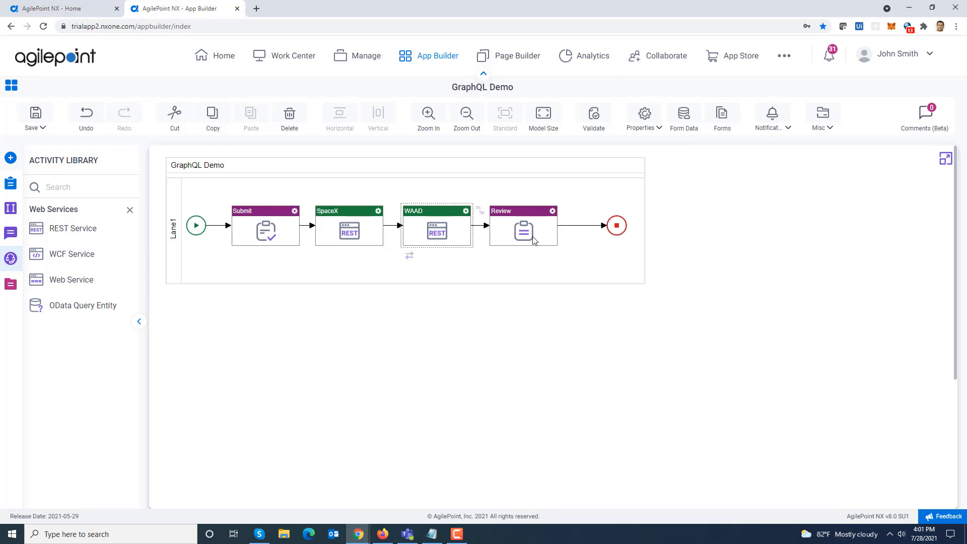
- Open the Review activity's eForm and add an Auto-Lookup control in the empty row below the WAAD Using Form Lookup fields
{"action": "left_click", "coordinate": [551, 212]}
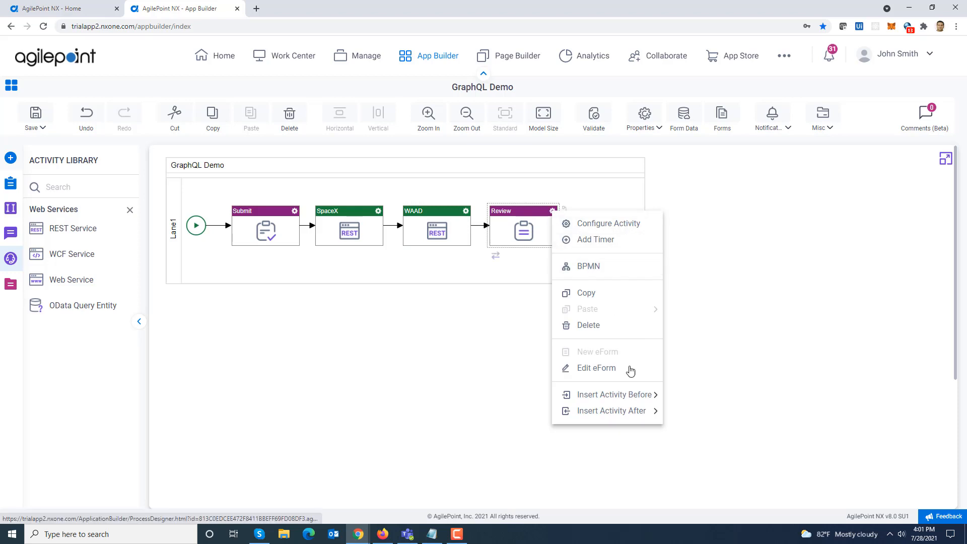
{"action": "left_click", "coordinate": [625, 373]}
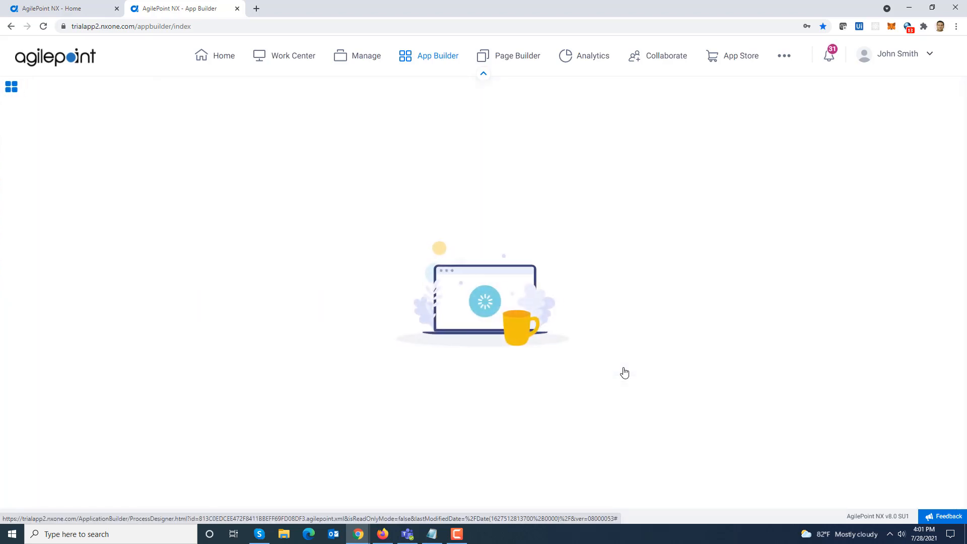
{"action": "scroll", "coordinate": [922, 349], "scroll_direction": "down", "scroll_amount": 1}
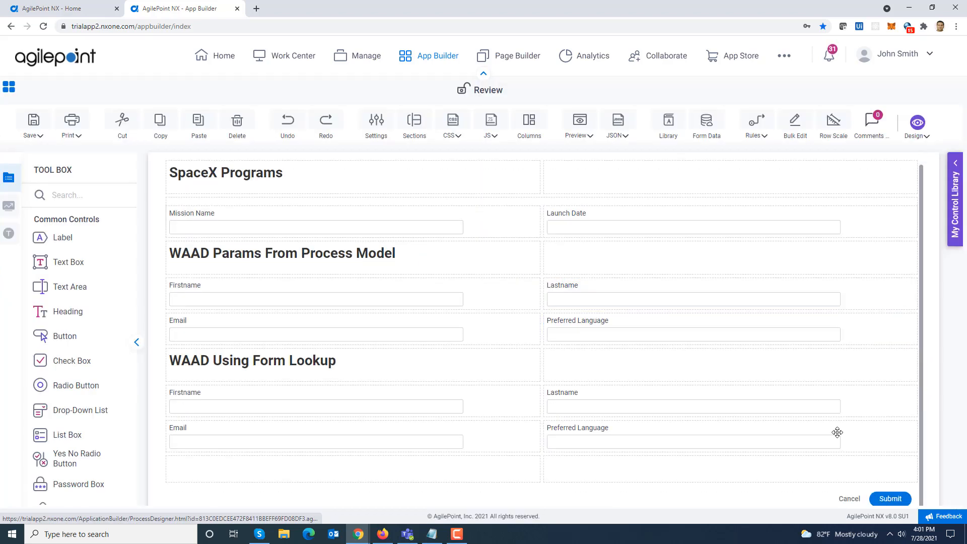
{"action": "left_click", "coordinate": [66, 195]}
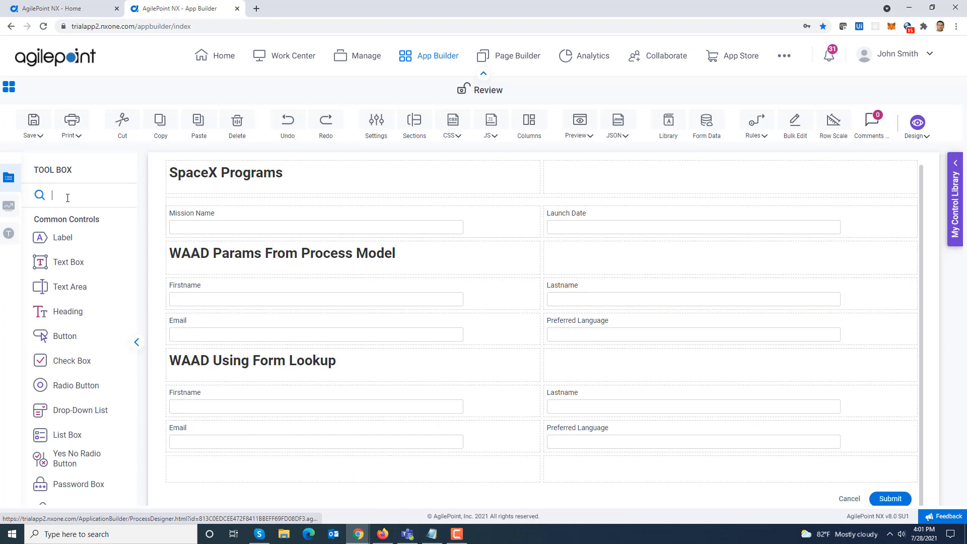
{"action": "type", "text": "aut"}
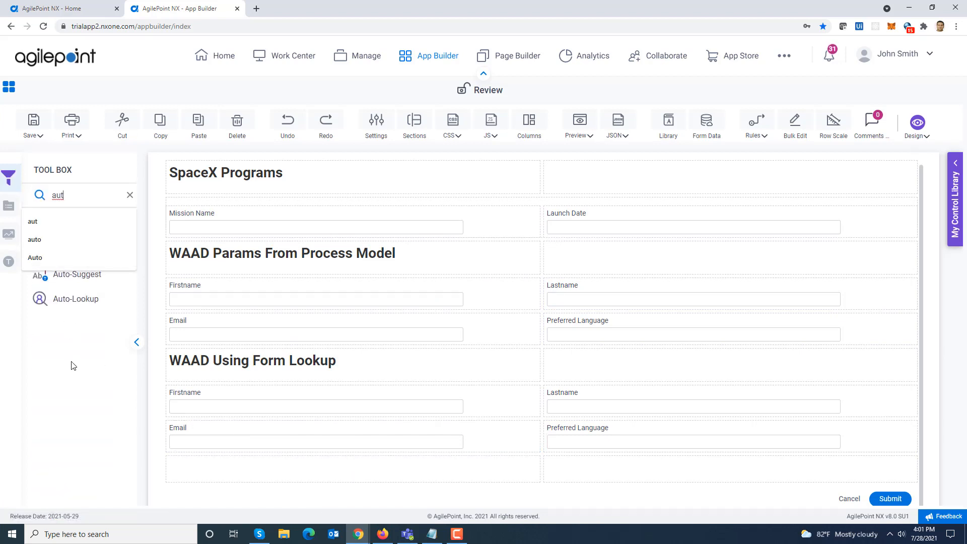
{"action": "left_click", "coordinate": [72, 364]}
{"action": "left_click_drag", "start_coordinate": [61, 299], "coordinate": [205, 458]}
- Label the Auto-Lookup control Get User Info, with the internal name GetUserInfo
{"action": "key", "text": "ctrl+a"}
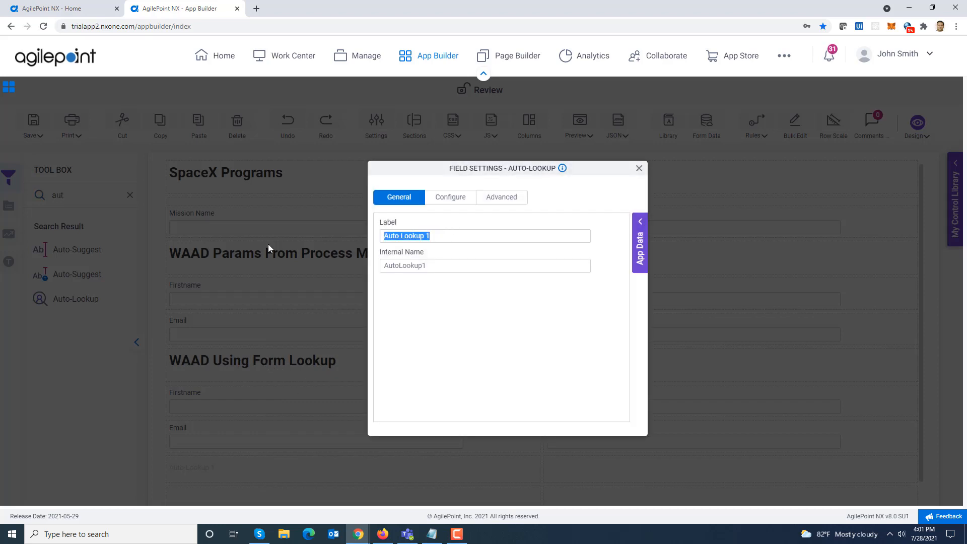
{"action": "type", "text": "Get User Info"}
{"action": "left_click_drag", "start_coordinate": [426, 236], "coordinate": [343, 238]}
{"action": "key", "text": "Tab"}
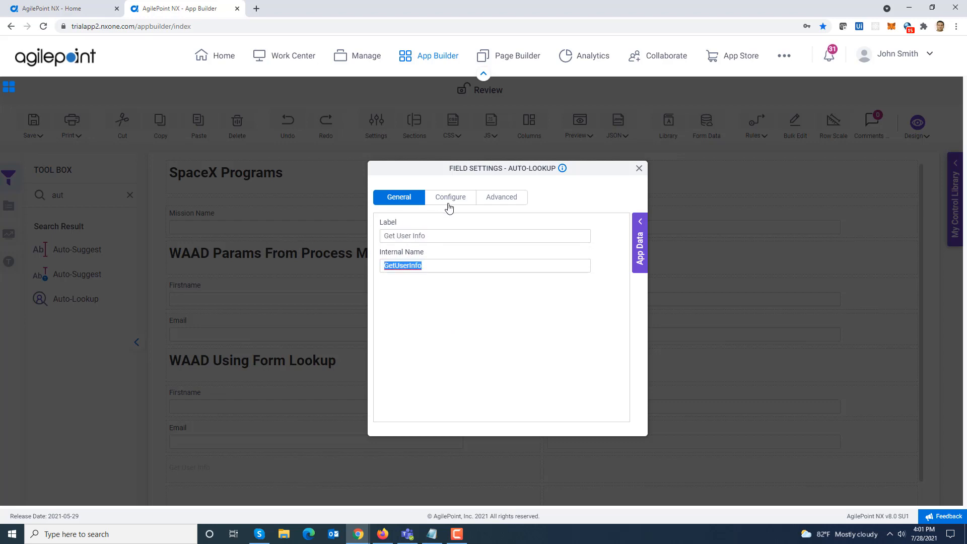
- Create a REST Service lookup source named Get User Info with Advanced Configuration enabled and the Multiple Columns lookup type
{"action": "left_click", "coordinate": [450, 202]}
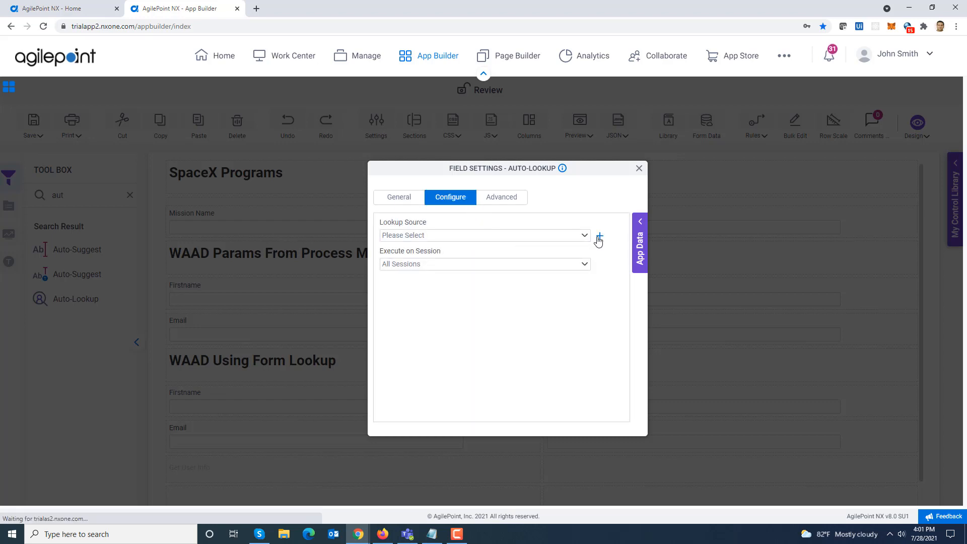
{"action": "left_click", "coordinate": [598, 238]}
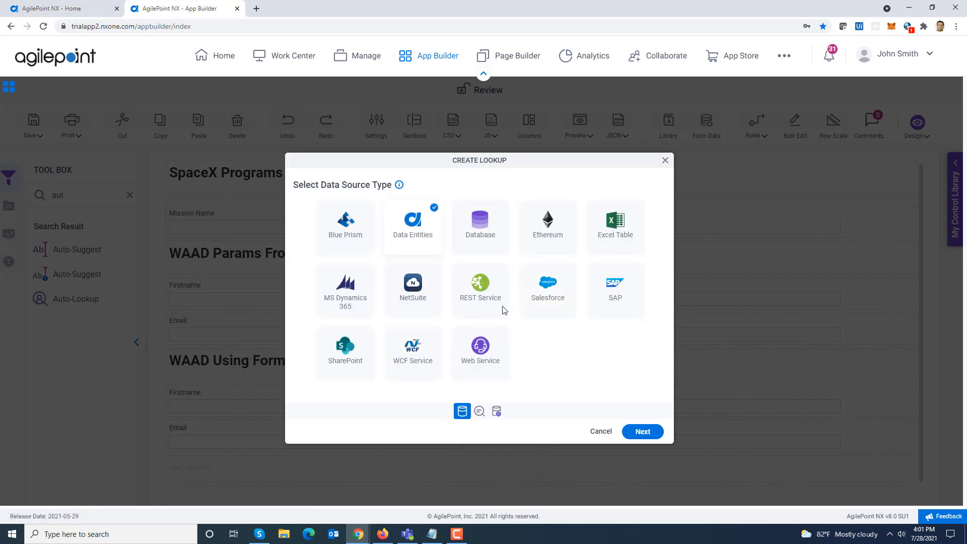
{"action": "left_click", "coordinate": [503, 308]}
{"action": "left_click", "coordinate": [648, 433]}
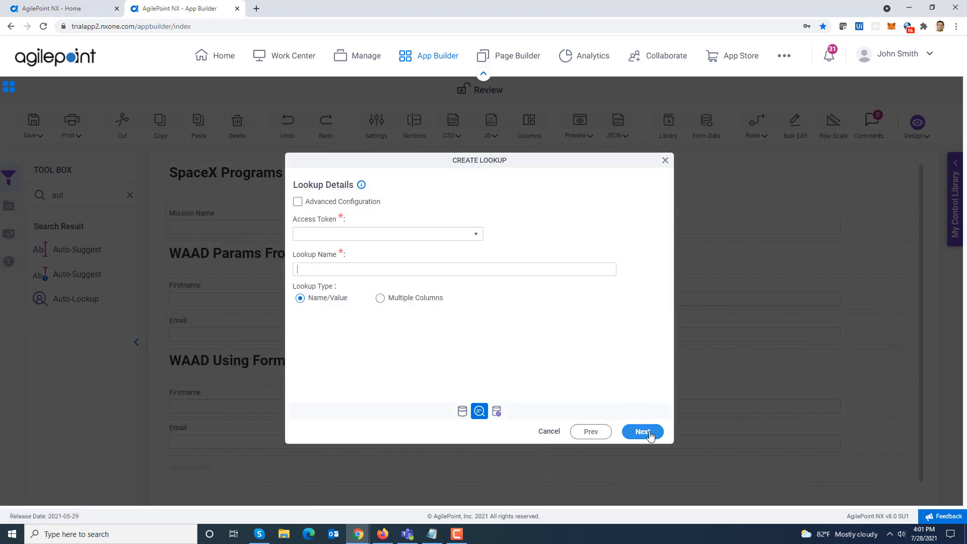
{"action": "left_click", "coordinate": [298, 201]}
{"action": "type", "text": "Get User Info"}
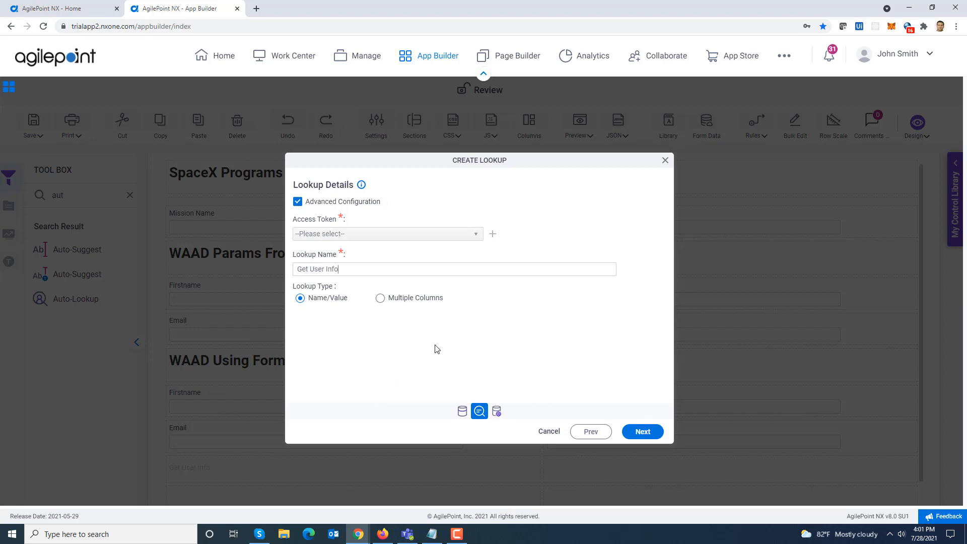
{"action": "left_click", "coordinate": [380, 298]}
{"action": "left_click", "coordinate": [643, 432]}
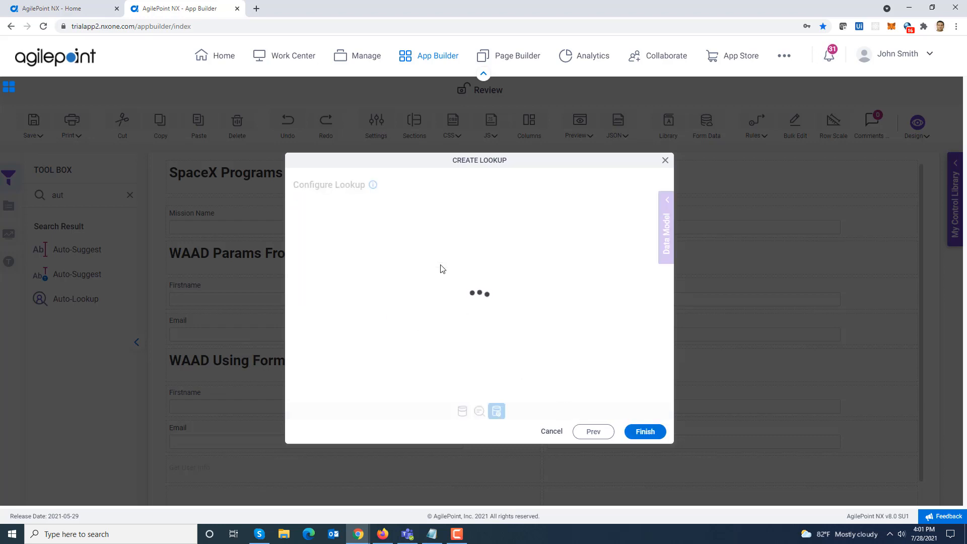
- Set the lookup's request URL to the Microsoft Graph users URL with the pd:Username form field, copied from the Notepad notes
{"action": "key", "text": "alt+Tab"}
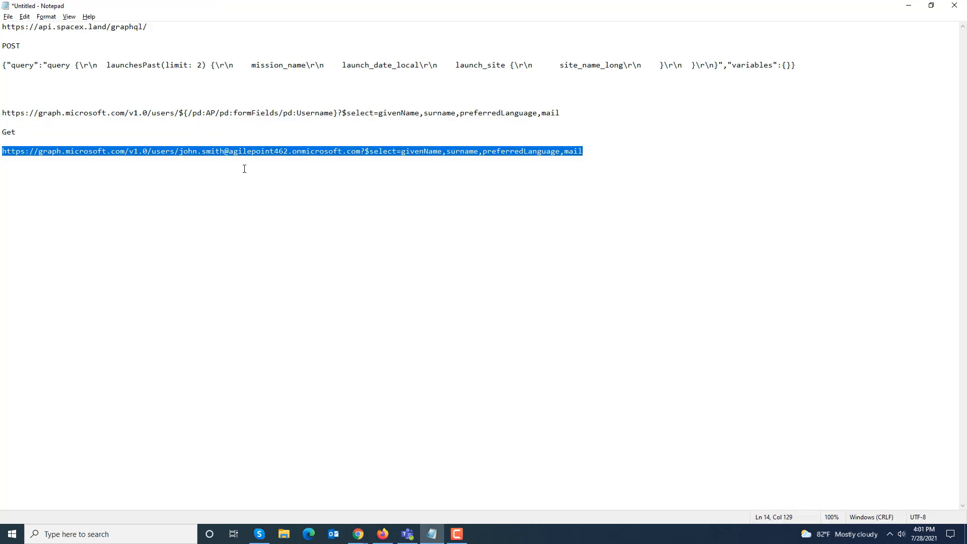
{"action": "left_click_drag", "start_coordinate": [4, 114], "coordinate": [564, 110]}
{"action": "key", "text": "ctrl+c"}
{"action": "key", "text": "alt+Tab"}
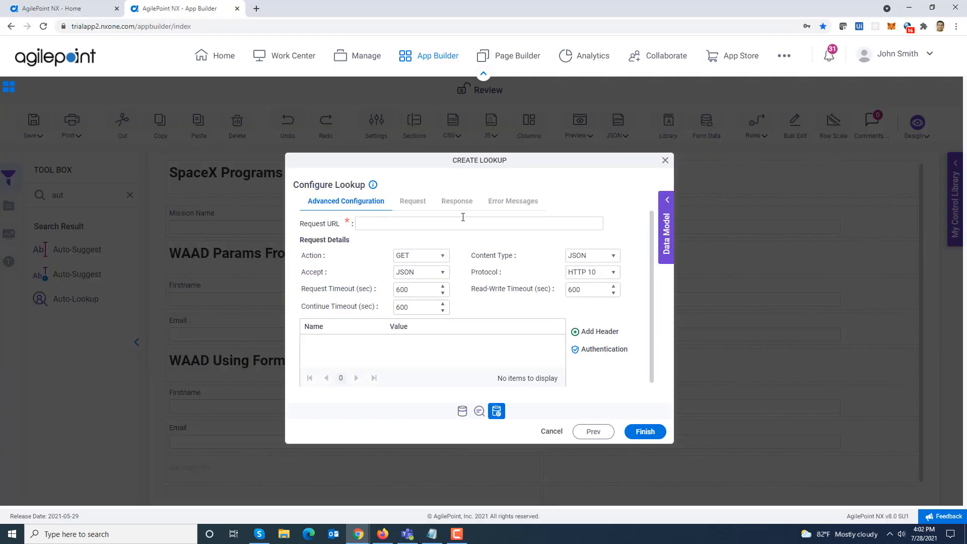
{"action": "left_click", "coordinate": [461, 223]}
{"action": "key", "text": "ctrl+v"}
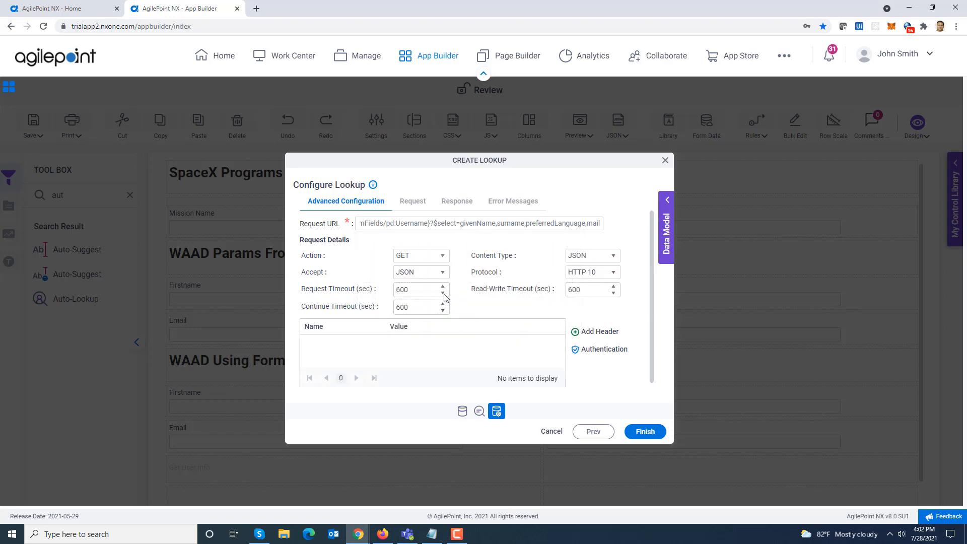
- Set the lookup's authentication to OAuth 2.0 with token type WindowsAzureActiveDirectory and select its token
{"action": "left_click", "coordinate": [592, 353]}
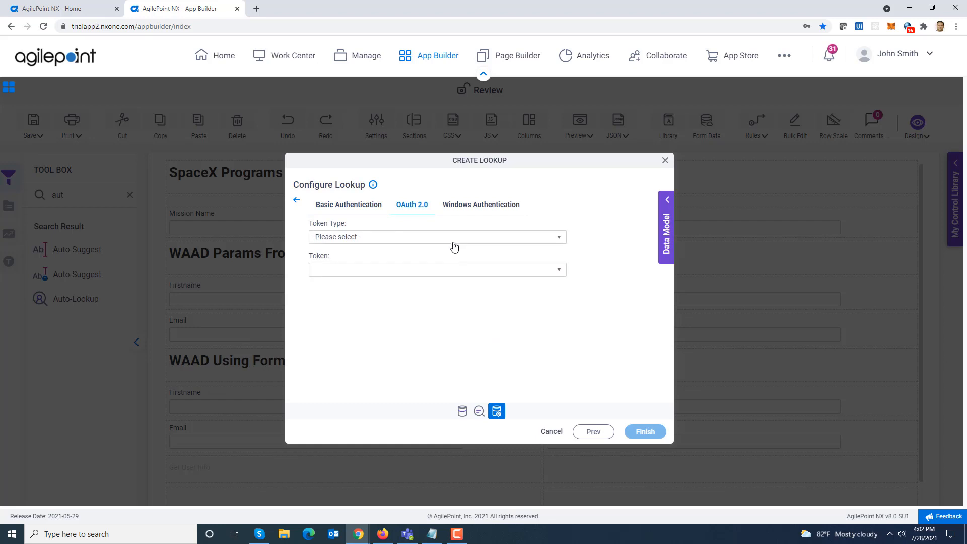
{"action": "left_click", "coordinate": [451, 238]}
{"action": "left_click_drag", "start_coordinate": [566, 267], "coordinate": [565, 292]}
{"action": "left_click", "coordinate": [478, 309]}
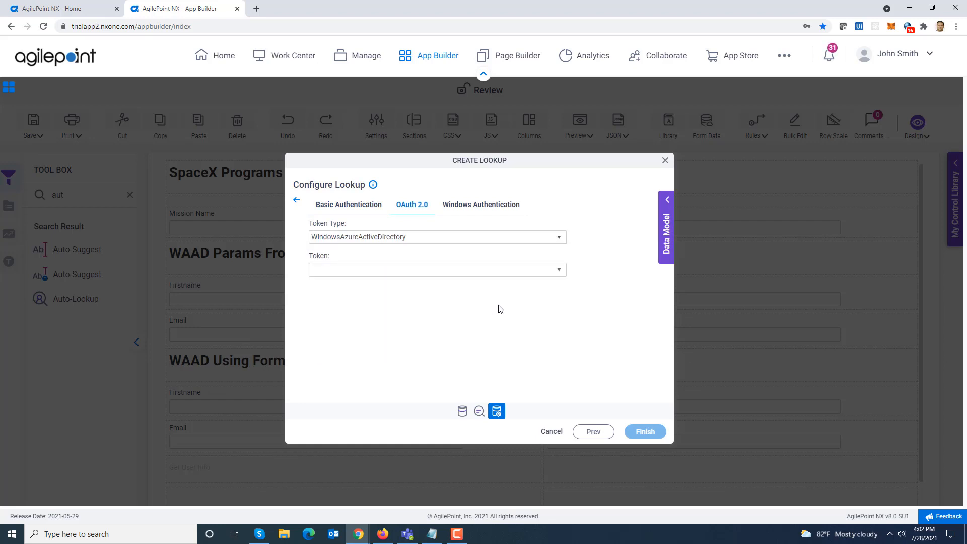
{"action": "left_click", "coordinate": [556, 274]}
{"action": "left_click", "coordinate": [459, 306]}
{"action": "left_click", "coordinate": [298, 201]}
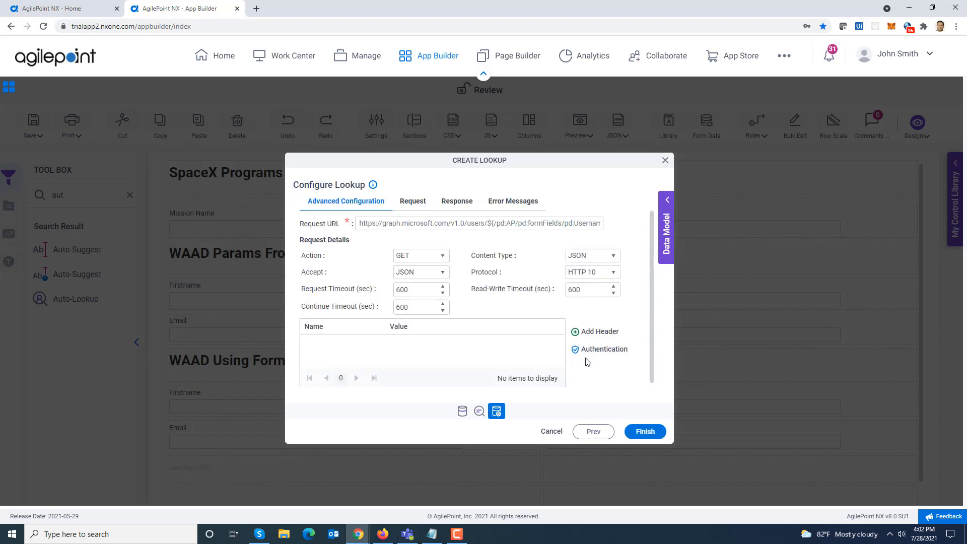
- Leave the lookup's request payload empty, and map the response to the AgilePoint schema using Get Response from Simulation
{"action": "left_click", "coordinate": [413, 204]}
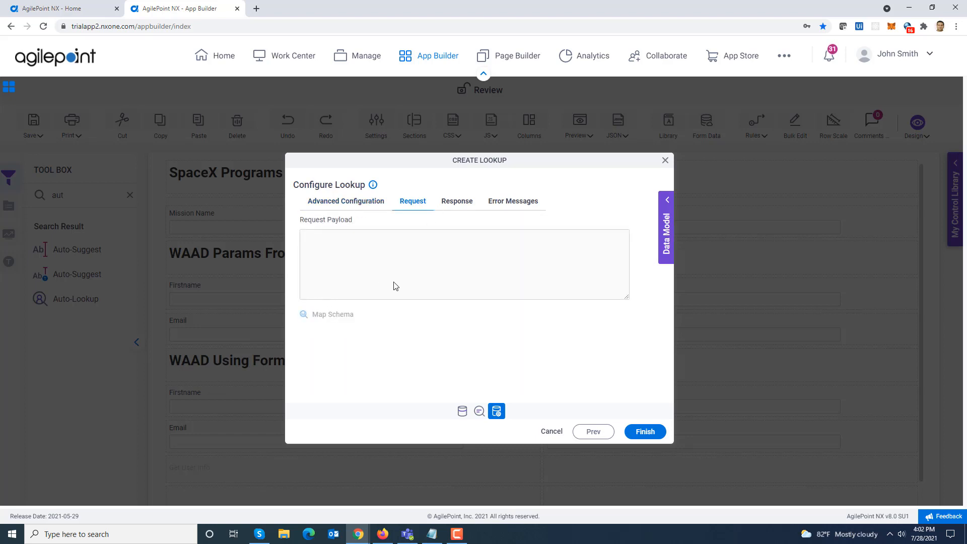
{"action": "left_click", "coordinate": [456, 205]}
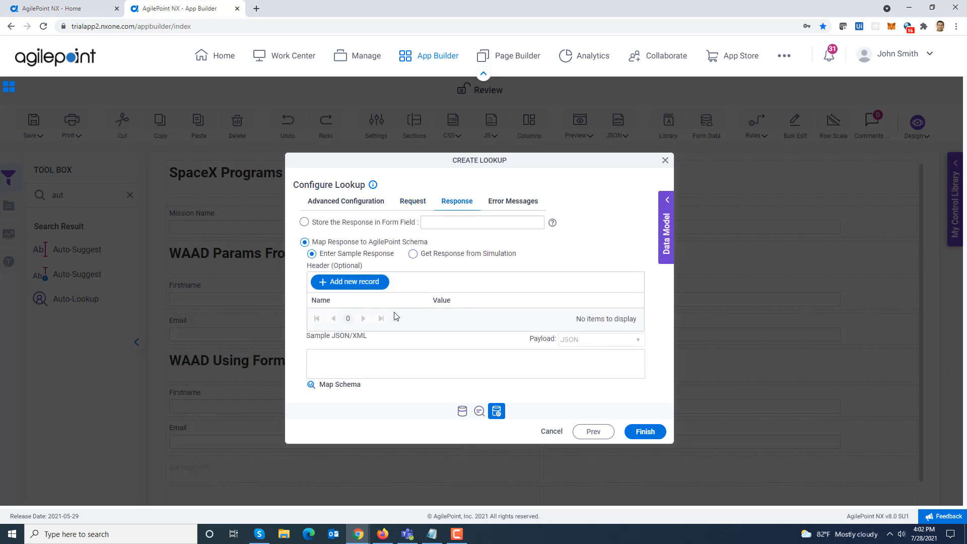
{"action": "left_click", "coordinate": [412, 254]}
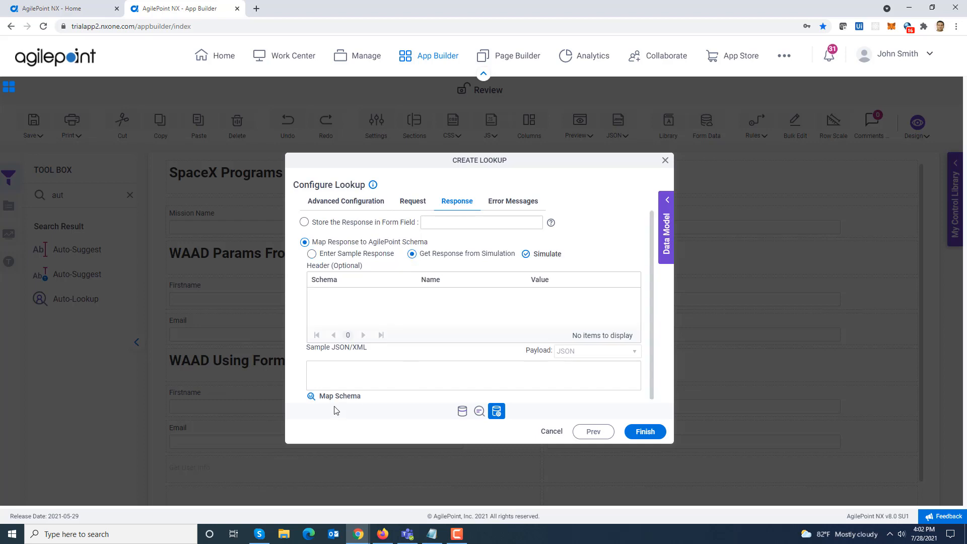
{"action": "left_click", "coordinate": [542, 254]}
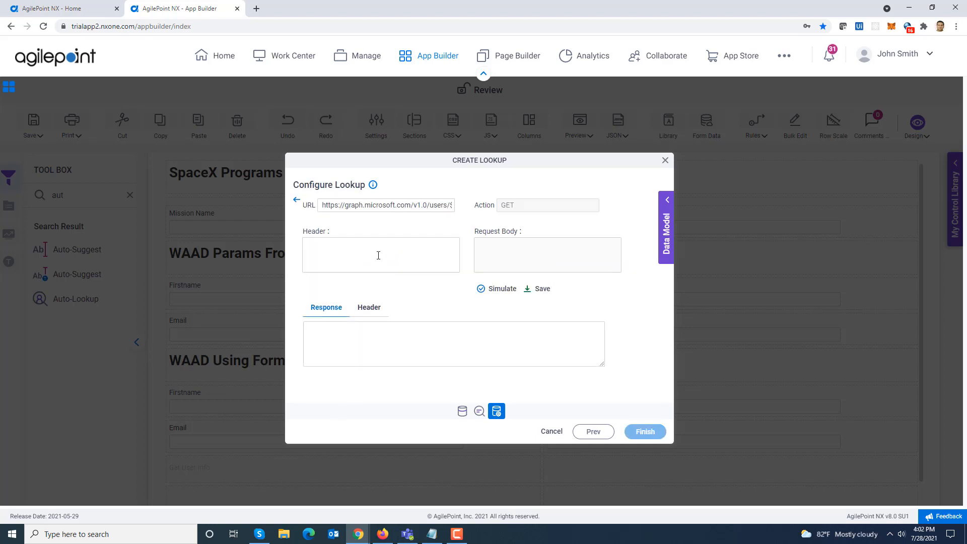
- Replace the lookup's simulation URL with the sample user's Microsoft Graph URL from Notepad, then simulate the request and save the response
{"action": "key", "text": "alt+Tab"}
{"action": "left_click_drag", "start_coordinate": [2, 152], "coordinate": [585, 150]}
{"action": "key", "text": "ctrl+c"}
{"action": "key", "text": "alt+Tab"}
{"action": "triple_click", "coordinate": [383, 206]}
{"action": "key", "text": "ctrl+v"}
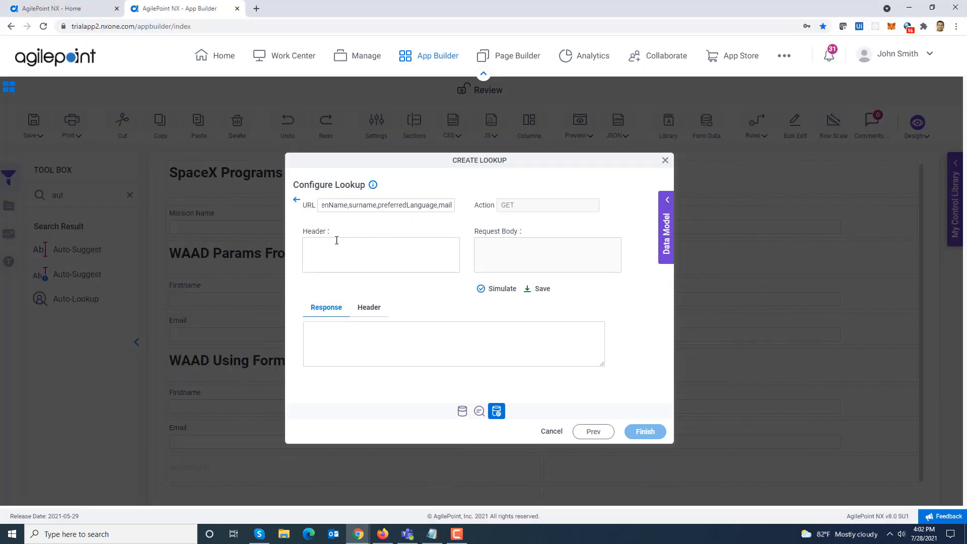
{"action": "left_click", "coordinate": [505, 288]}
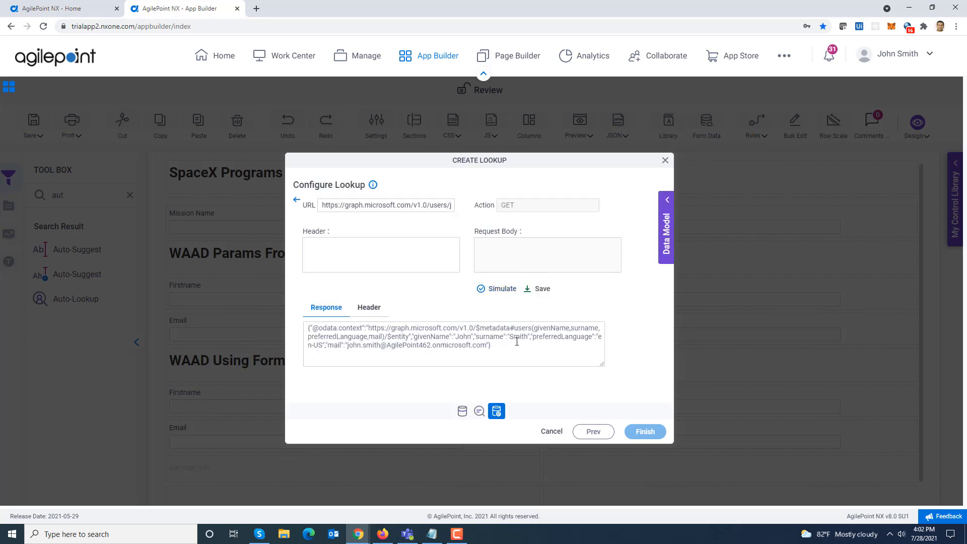
{"action": "left_click", "coordinate": [541, 290]}
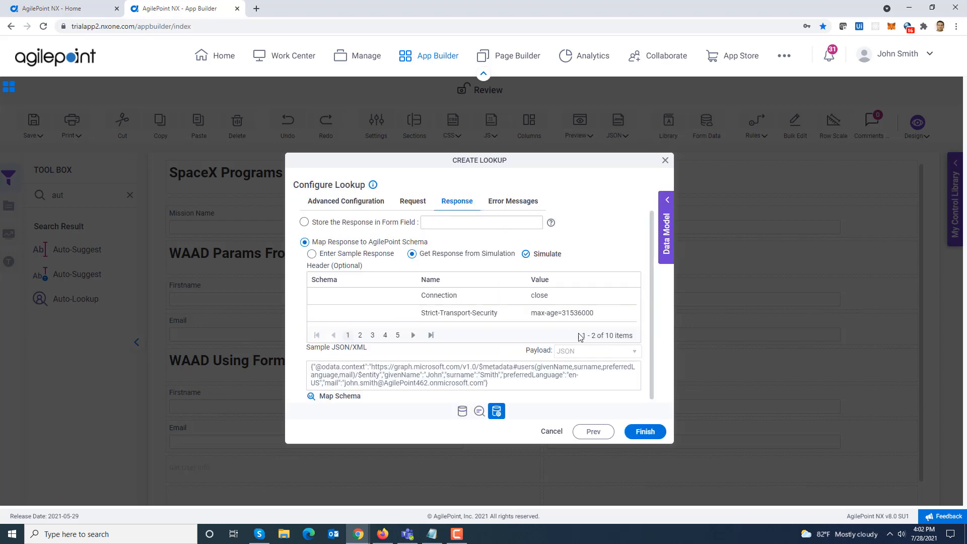
- Map givenName to Firstname, surname to Lastname, preferredLanguage to PreferredLanguage and mail to Email, and finish the lookup
{"action": "left_click", "coordinate": [341, 397]}
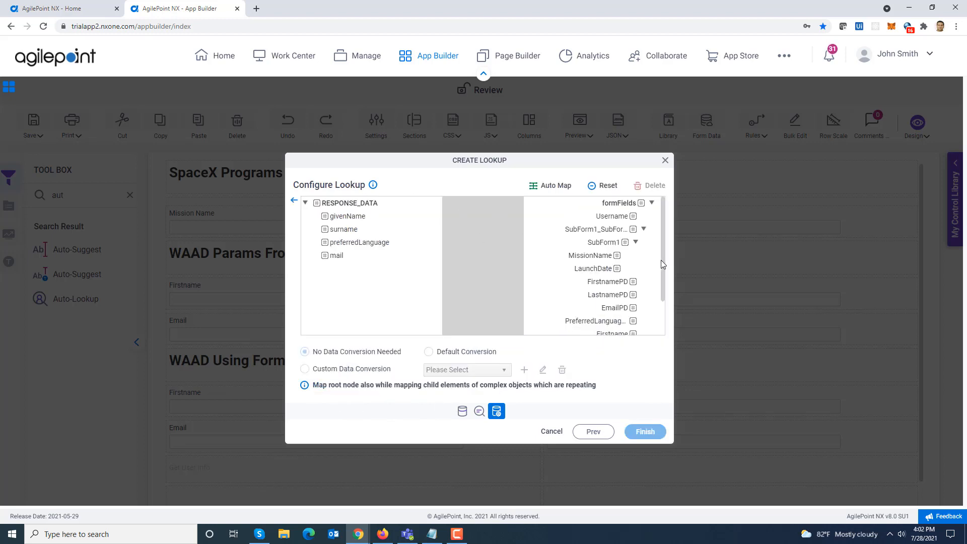
{"action": "left_click_drag", "start_coordinate": [661, 268], "coordinate": [669, 307]}
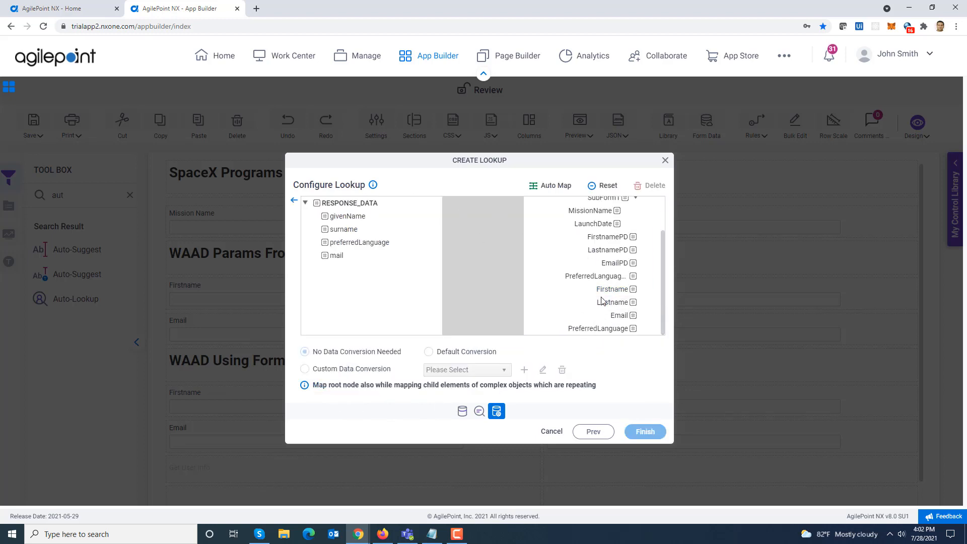
{"action": "left_click_drag", "start_coordinate": [359, 219], "coordinate": [612, 289]}
{"action": "left_click_drag", "start_coordinate": [338, 235], "coordinate": [579, 330]}
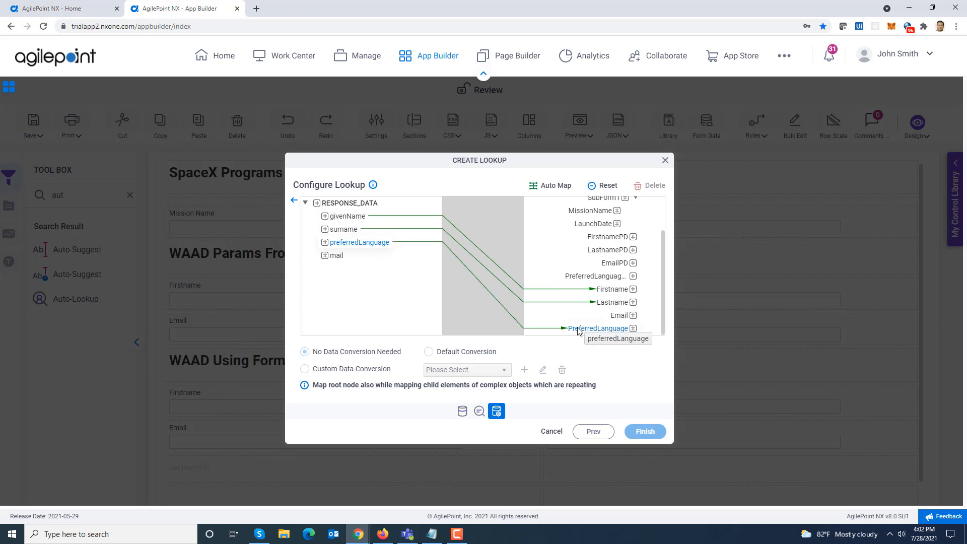
{"action": "left_click_drag", "start_coordinate": [336, 256], "coordinate": [623, 317]}
{"action": "left_click", "coordinate": [293, 203]}
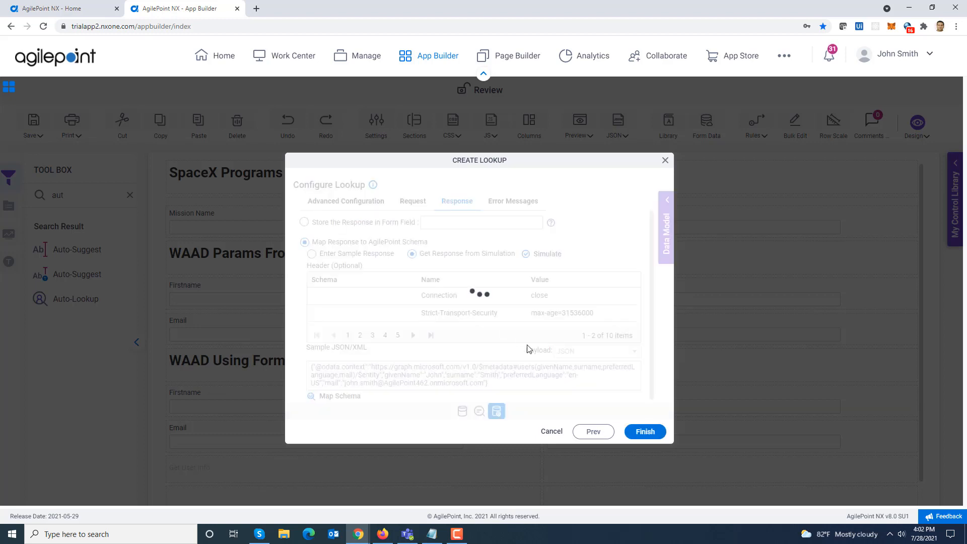
{"action": "left_click", "coordinate": [651, 438]}
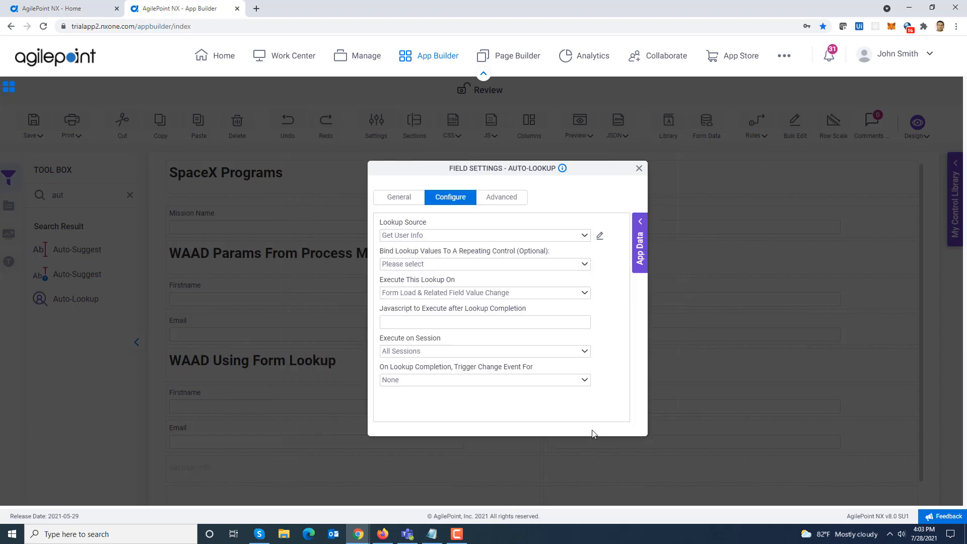
- Keep the lookup executing on Form Load & Related Field Value Change and close the Auto-Lookup field settings
{"action": "left_click", "coordinate": [518, 295]}
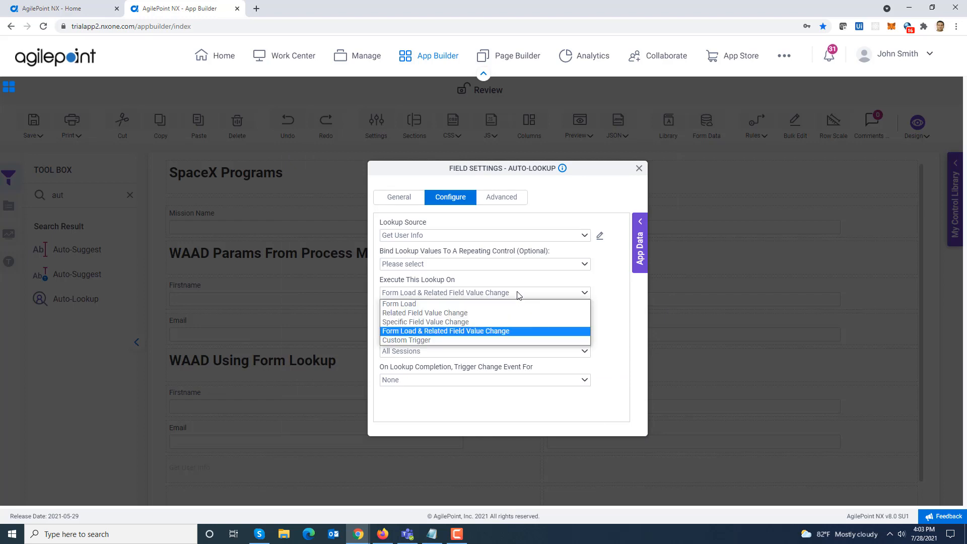
{"action": "left_click", "coordinate": [519, 295]}
{"action": "left_click", "coordinate": [639, 168]}
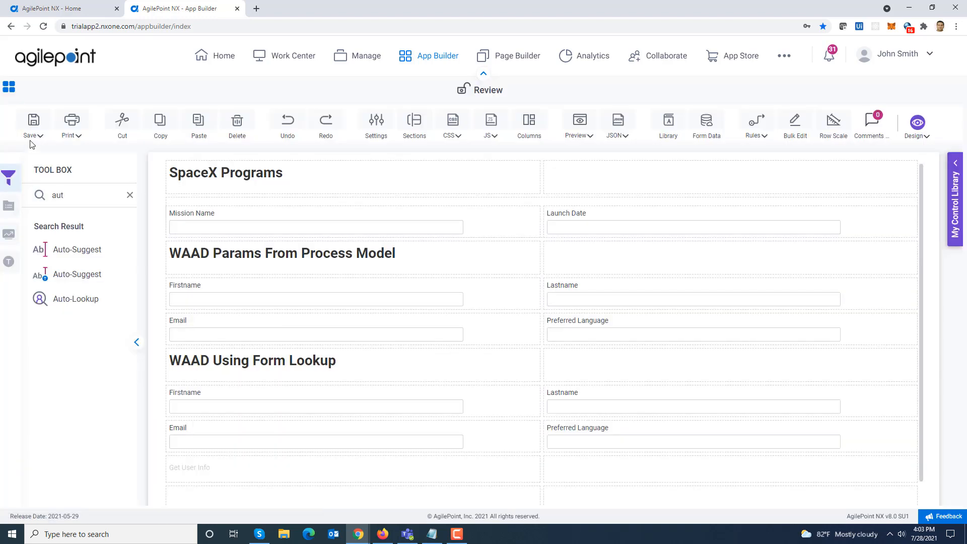
- Save and check in the Review eForm and the GraphQL Demo process model, and return to the Apps list
{"action": "left_click", "coordinate": [32, 137]}
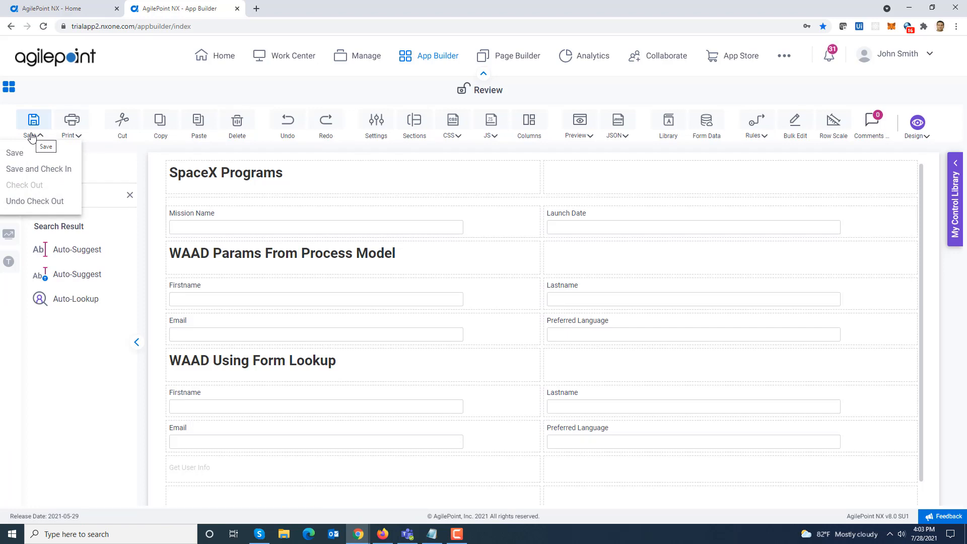
{"action": "left_click", "coordinate": [47, 171]}
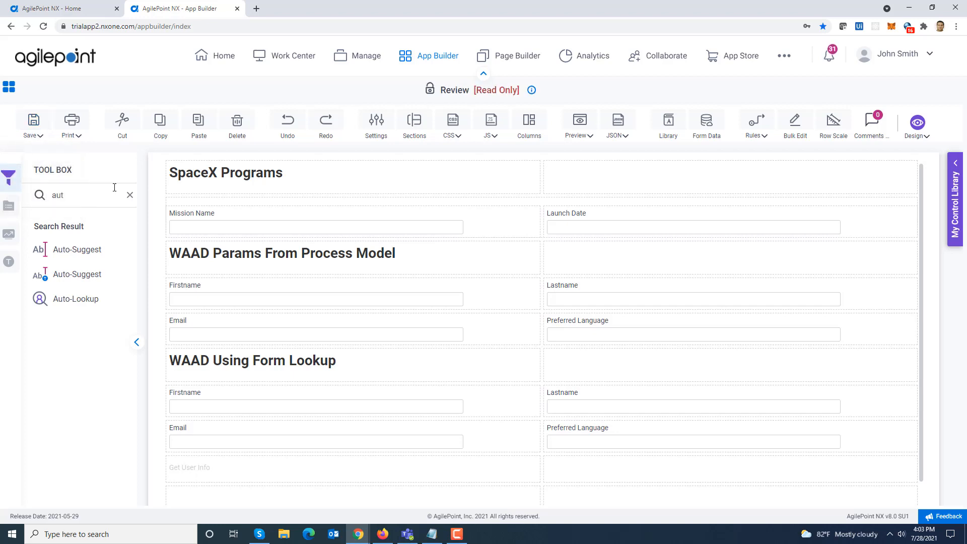
{"action": "left_click", "coordinate": [32, 130]}
{"action": "left_click", "coordinate": [53, 164]}
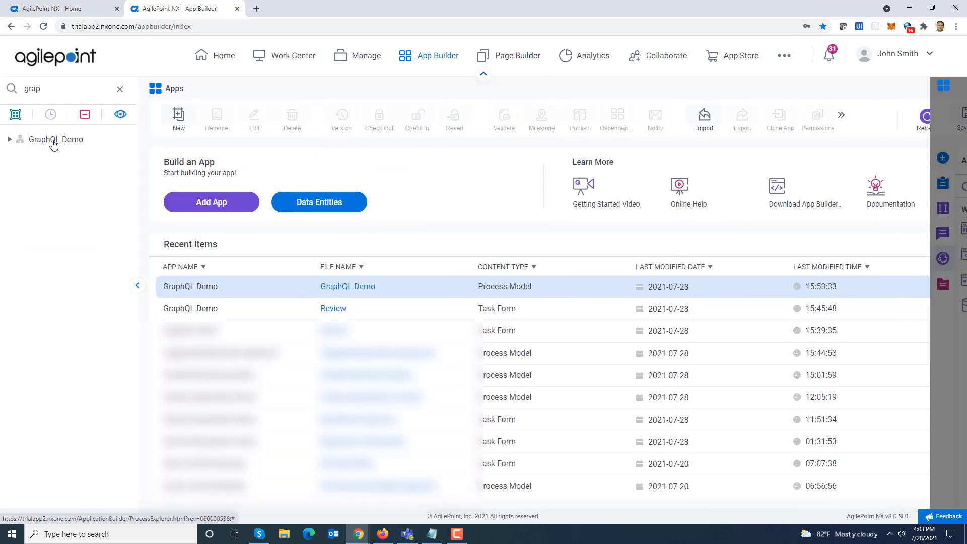
- Check in and publish the GraphQL Demo app as version 1.03 with Label 1.03, without setting permissions or notifying users
{"action": "left_click", "coordinate": [54, 141]}
{"action": "left_click", "coordinate": [580, 120]}
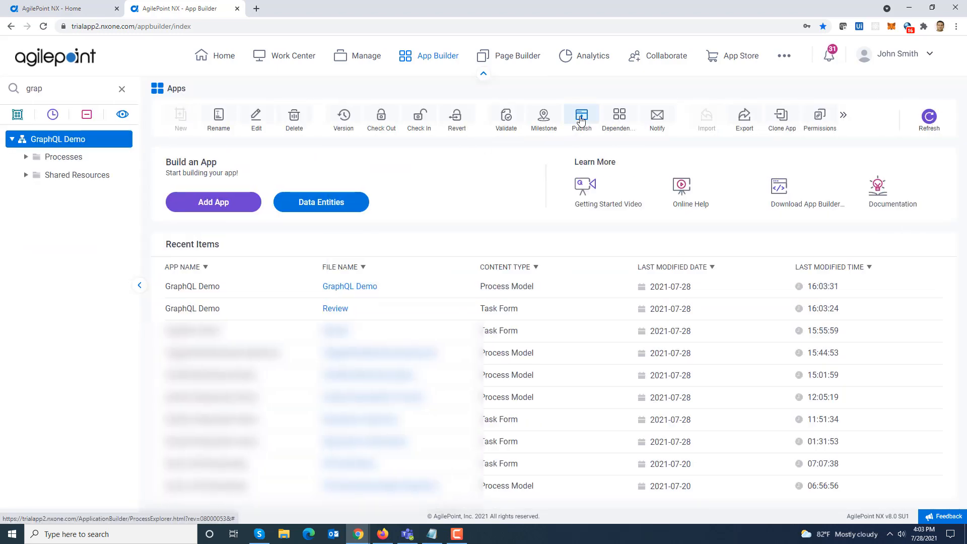
{"action": "left_click", "coordinate": [492, 317]}
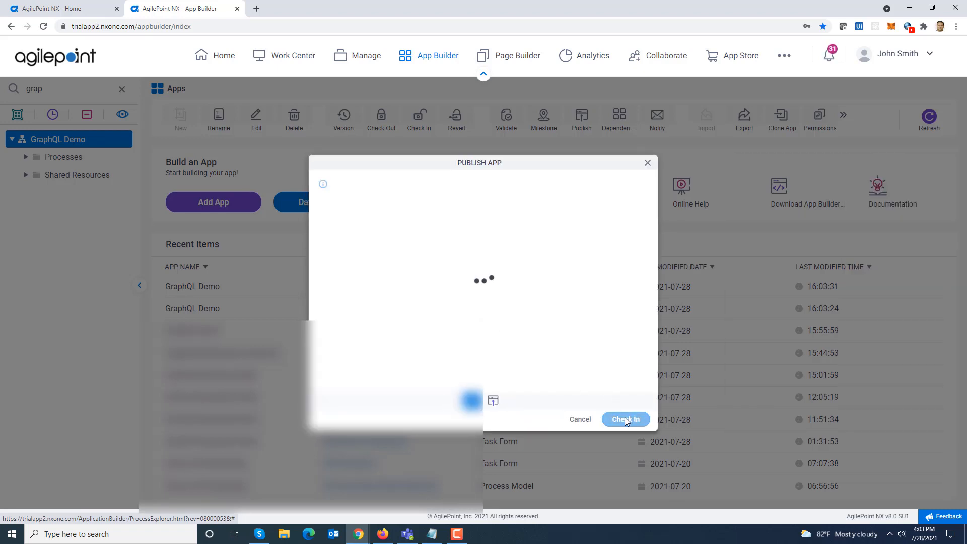
{"action": "left_click", "coordinate": [626, 419]}
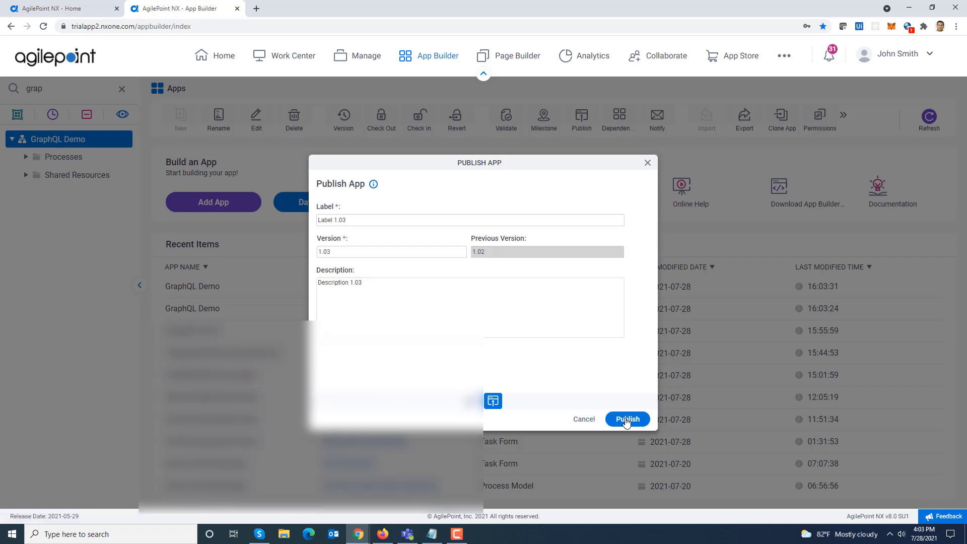
{"action": "left_click", "coordinate": [626, 419]}
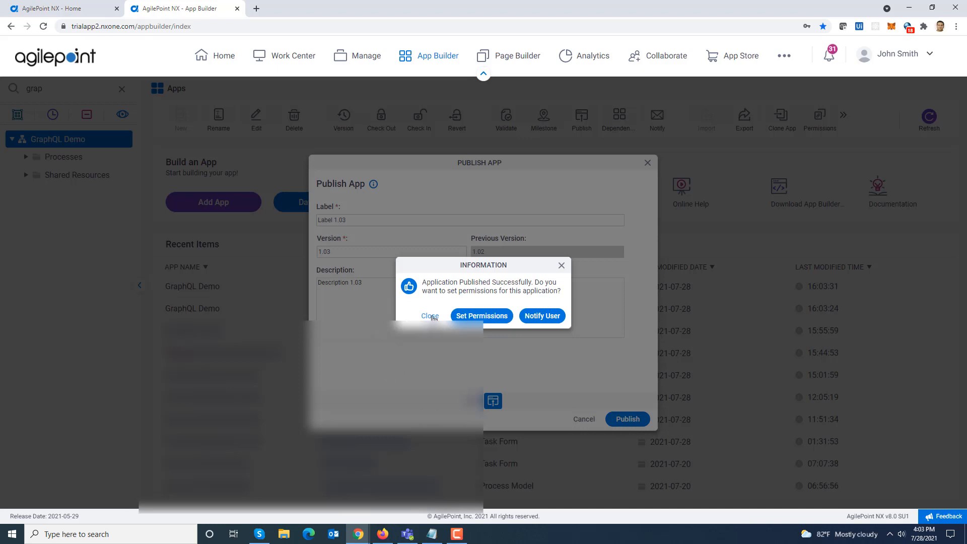
{"action": "left_click", "coordinate": [430, 316]}
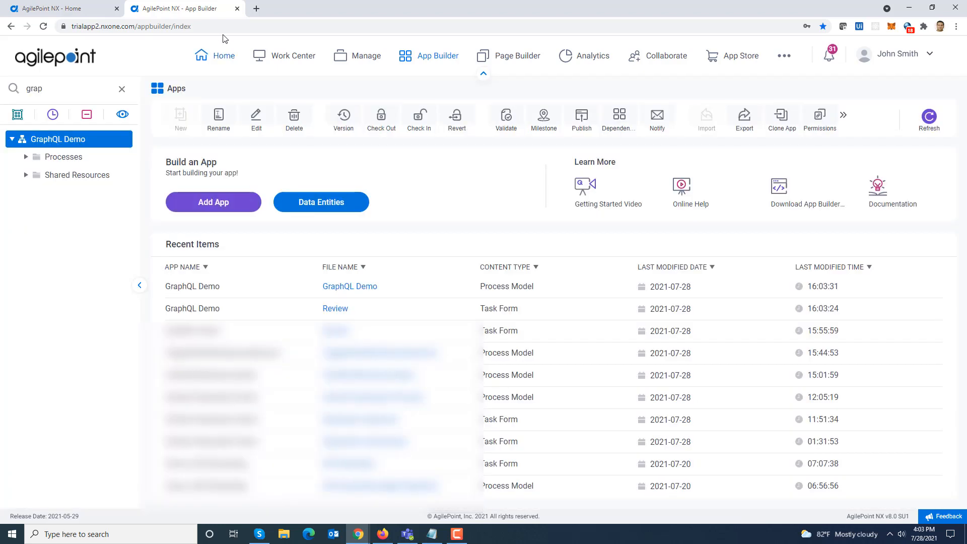
- Open Work Center in a new browser tab, start the GraphQL Demo app from My Apps, and submit its form with the prefilled username
{"action": "right_click", "coordinate": [293, 65]}
{"action": "left_click", "coordinate": [322, 67]}
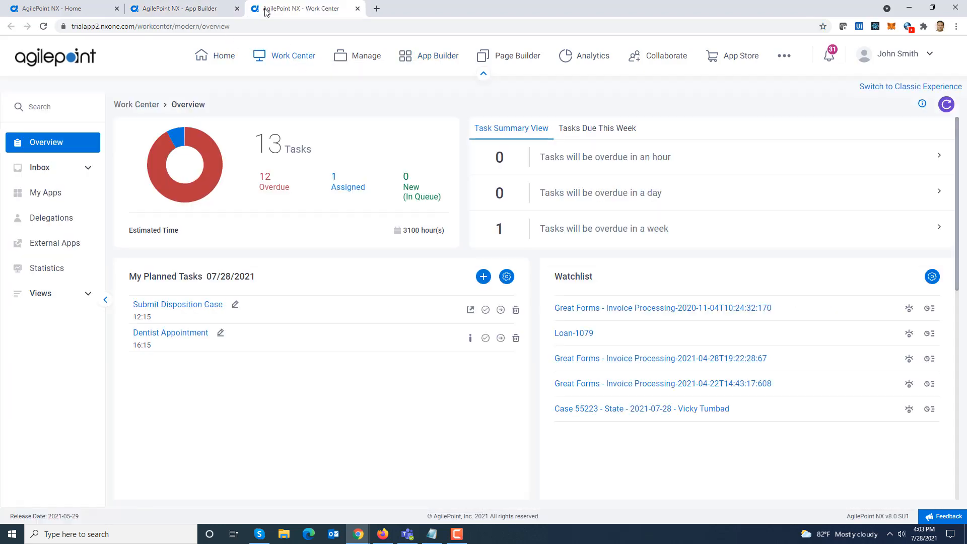
{"action": "left_click", "coordinate": [51, 195]}
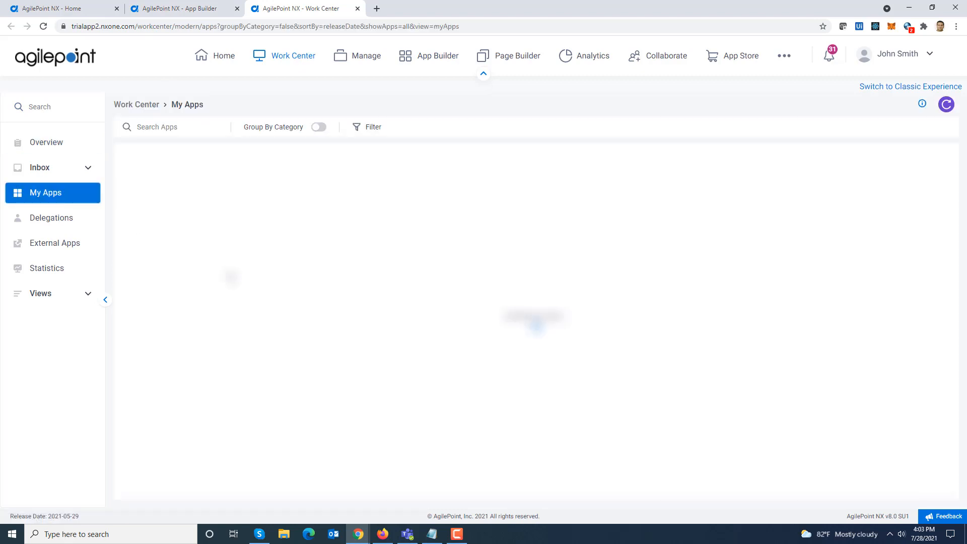
{"action": "left_click", "coordinate": [371, 323]}
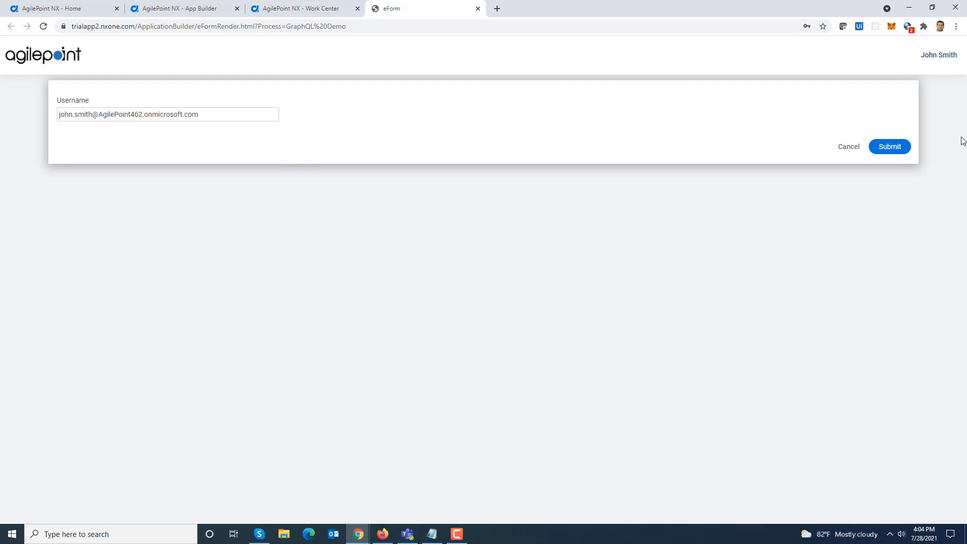
{"action": "left_click", "coordinate": [893, 151]}
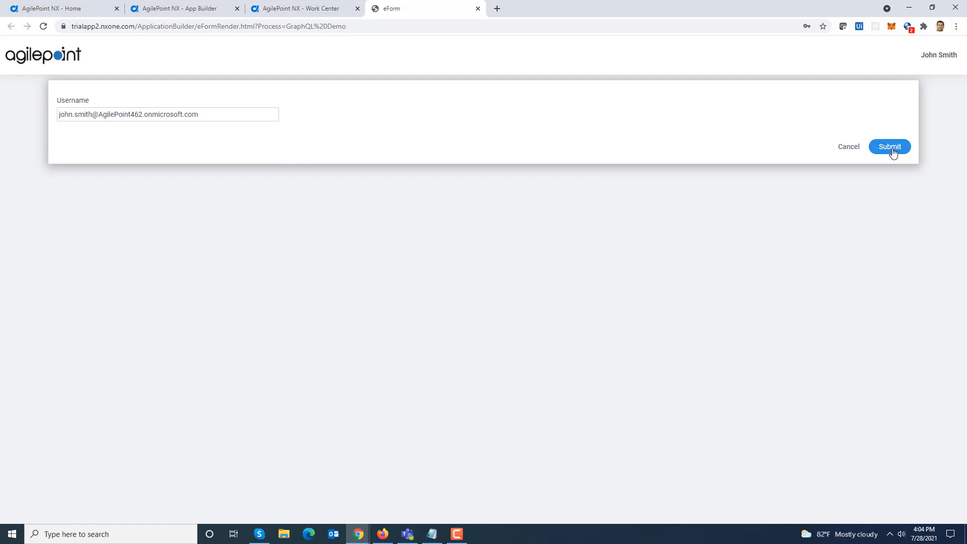
- Open the assigned GraphQL Demo Review task from the task inbox and examine its SpaceX, WAAD process model and WAAD form lookup fields
{"action": "left_click", "coordinate": [38, 167]}
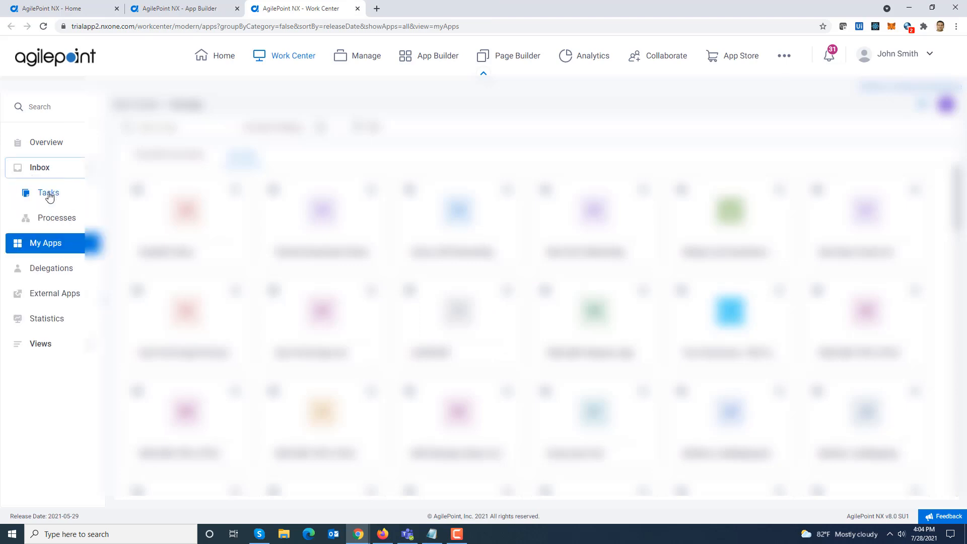
{"action": "left_click", "coordinate": [47, 192]}
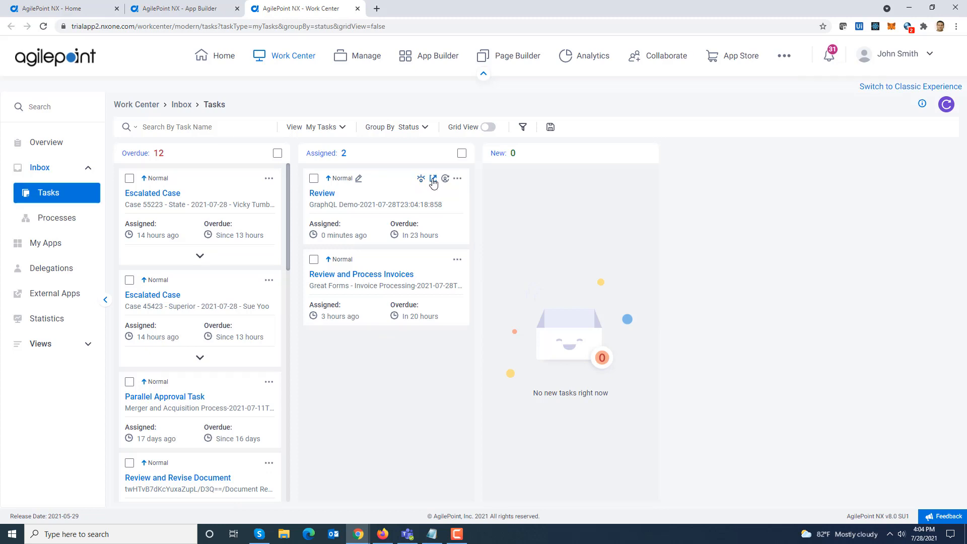
{"action": "left_click", "coordinate": [434, 180]}
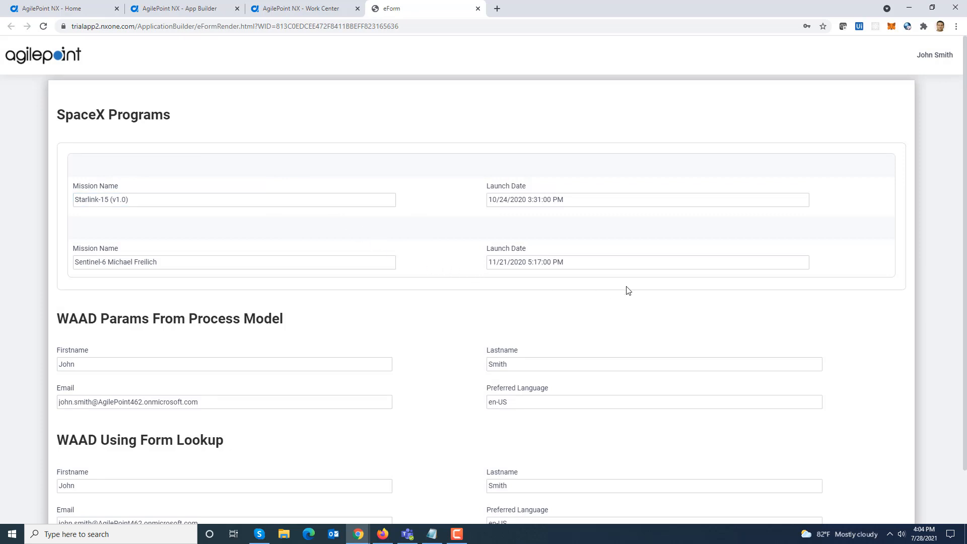
{"action": "scroll", "coordinate": [965, 214], "scroll_direction": "down", "scroll_amount": 2}
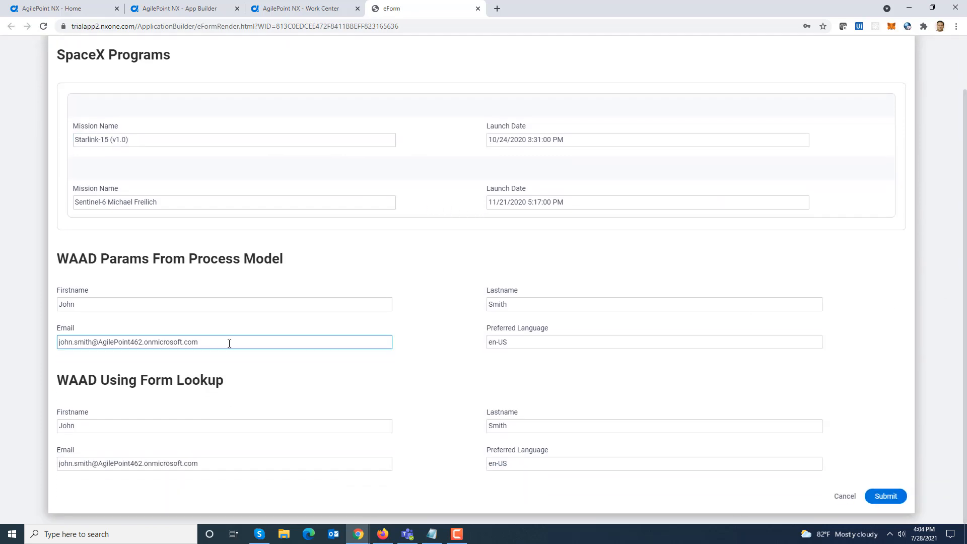